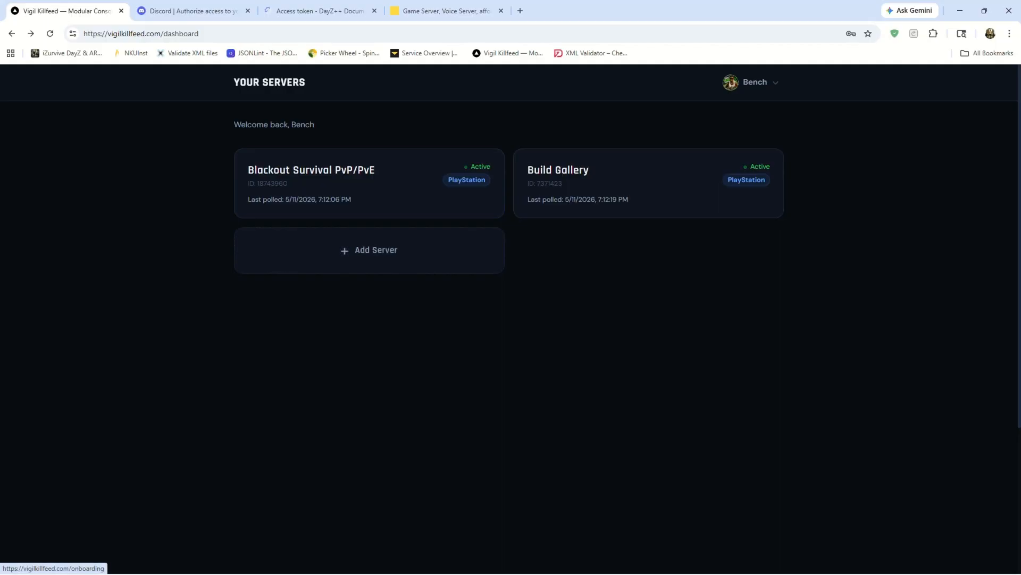
Start adding a new server in Vigil and view the Nitrado access token guide.
{"action": "left_click", "coordinate": [369, 251]}
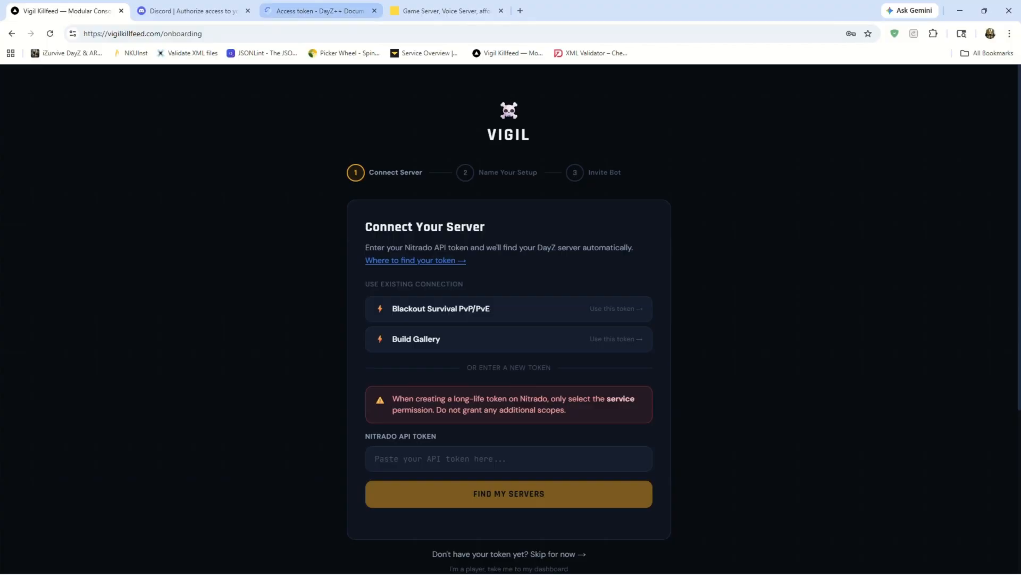
{"action": "left_click", "coordinate": [321, 10]}
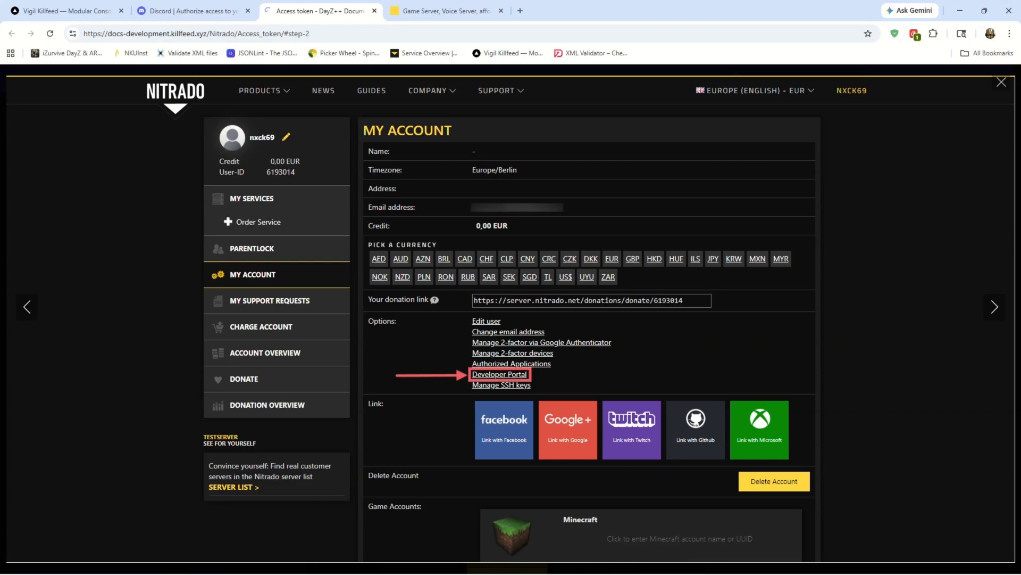
On Nitrado's developer token page, create a long-life token described as "Vigil" with only the service scope.
{"action": "left_click", "coordinate": [446, 11]}
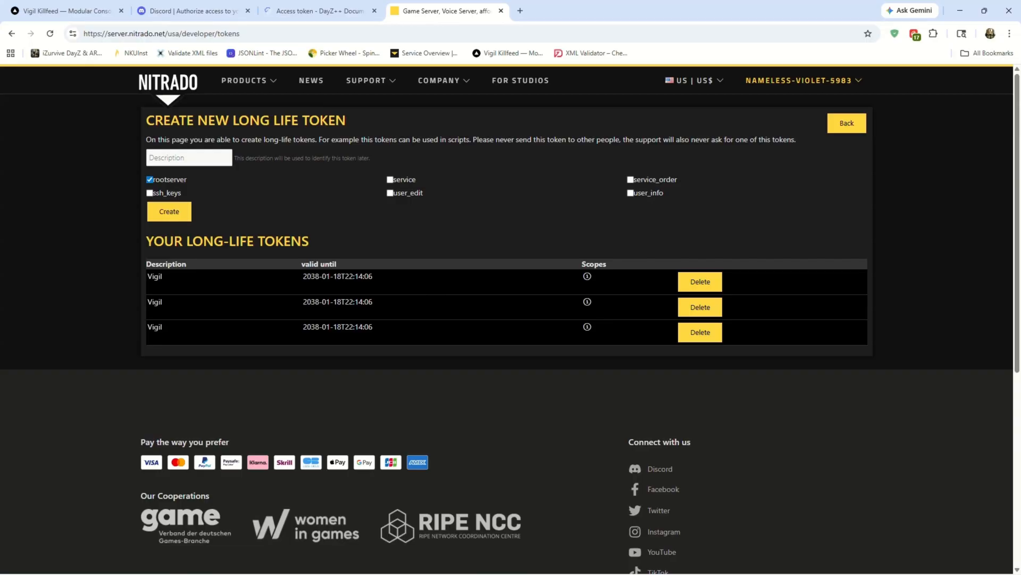
{"action": "left_click", "coordinate": [189, 157]}
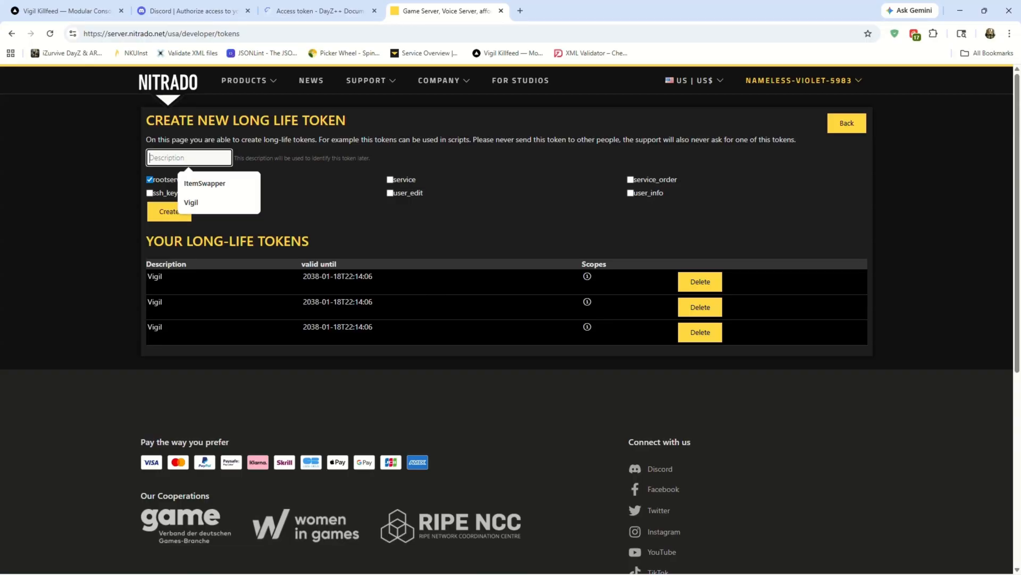
{"action": "type", "text": "Vigil"}
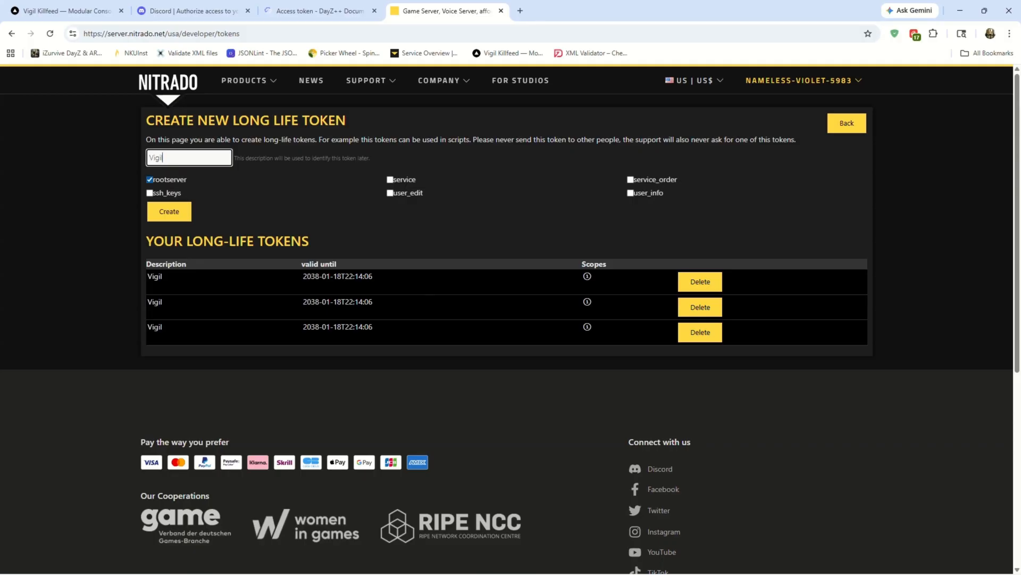
{"action": "key", "text": "ctrl+a"}
{"action": "left_click", "coordinate": [390, 180]}
{"action": "left_click", "coordinate": [150, 180]}
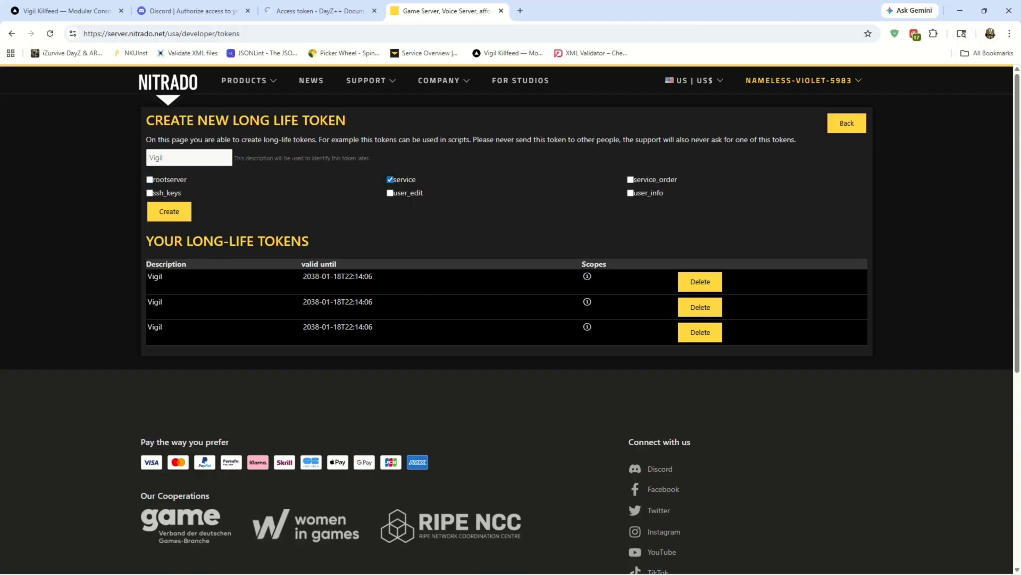
{"action": "left_click_drag", "start_coordinate": [154, 180], "coordinate": [408, 179]}
{"action": "left_click", "coordinate": [407, 182]}
{"action": "left_click", "coordinate": [149, 193]}
{"action": "left_click", "coordinate": [150, 193]}
{"action": "left_click", "coordinate": [169, 211]}
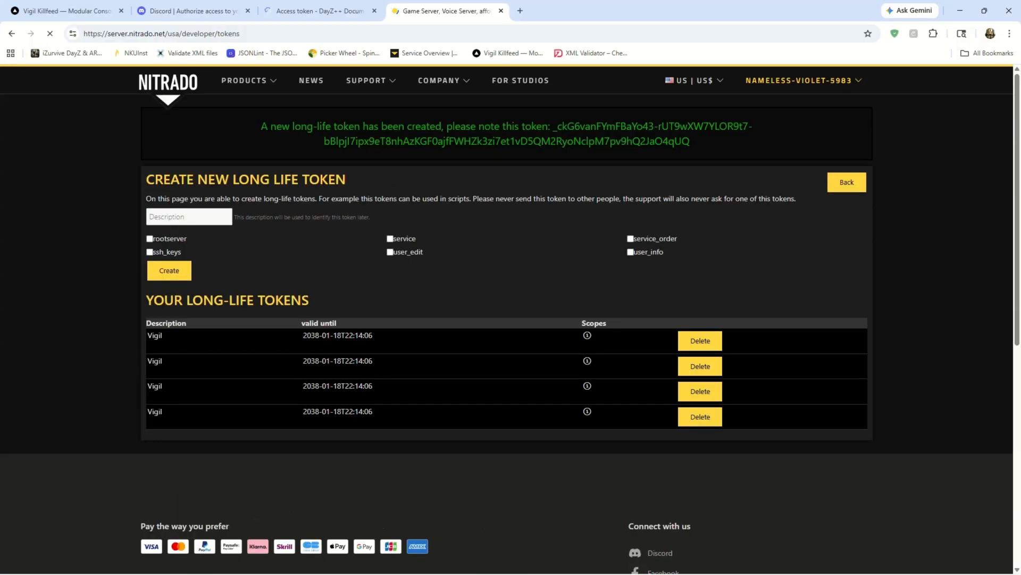
Copy the new long-life token into Vigil's Nitrado API token field and find the linked servers.
{"action": "left_click_drag", "start_coordinate": [690, 141], "coordinate": [553, 126]}
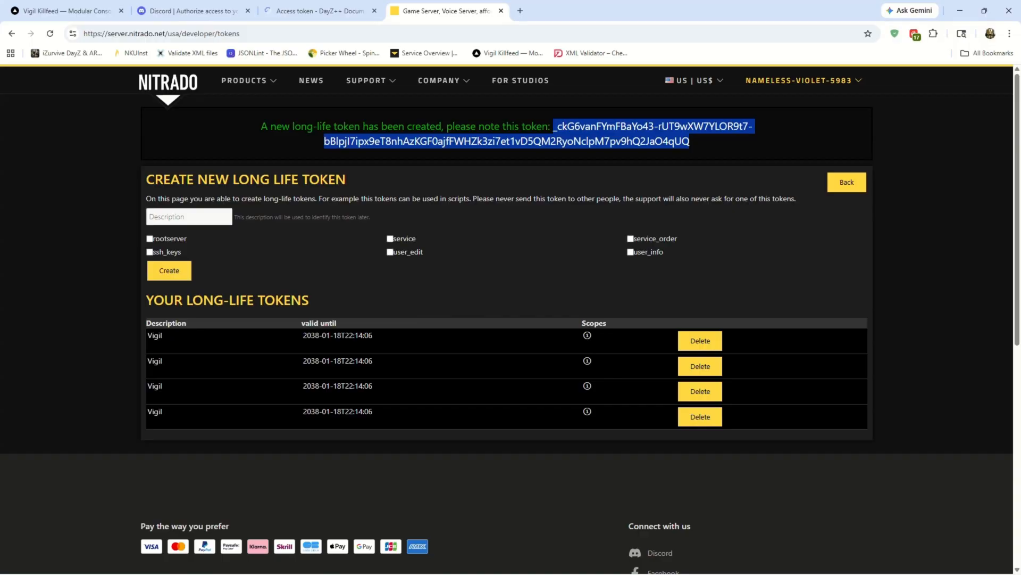
{"action": "right_click", "coordinate": [555, 131]}
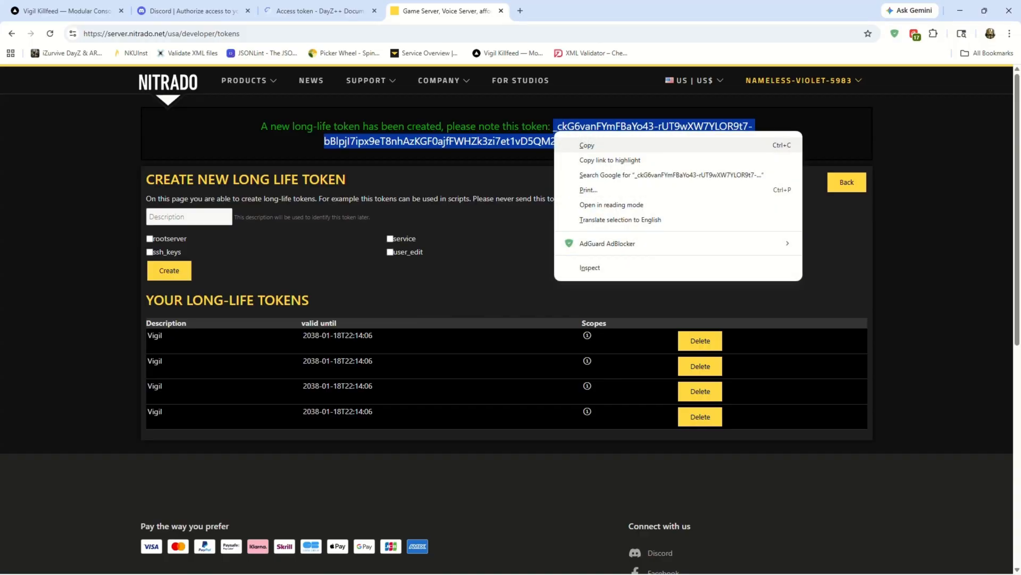
{"action": "left_click", "coordinate": [586, 145]}
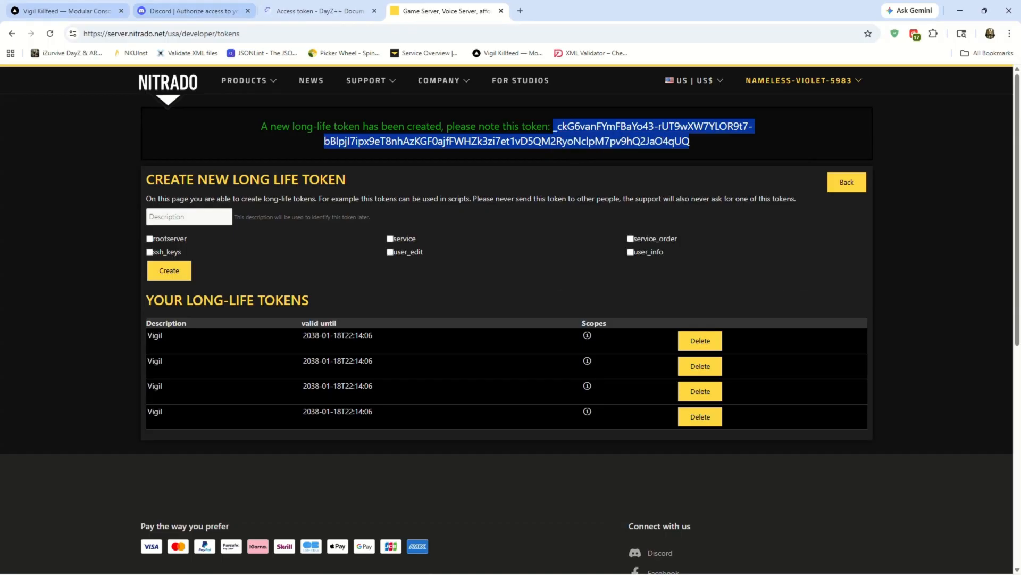
{"action": "left_click", "coordinate": [72, 10]}
{"action": "left_click", "coordinate": [487, 459]}
{"action": "key", "text": "ctrl+v"}
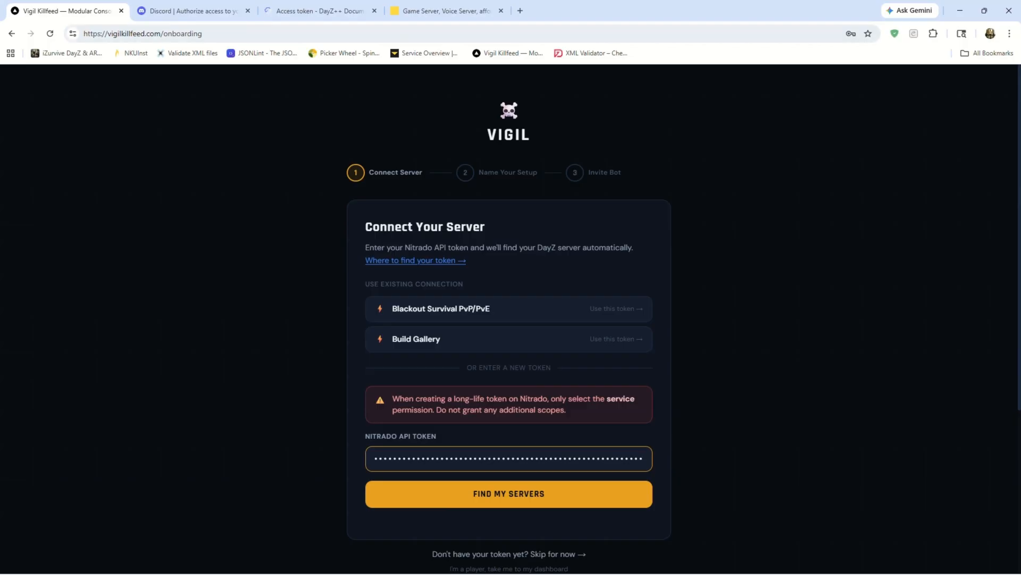
{"action": "left_click", "coordinate": [248, 10]}
{"action": "left_click", "coordinate": [508, 494]}
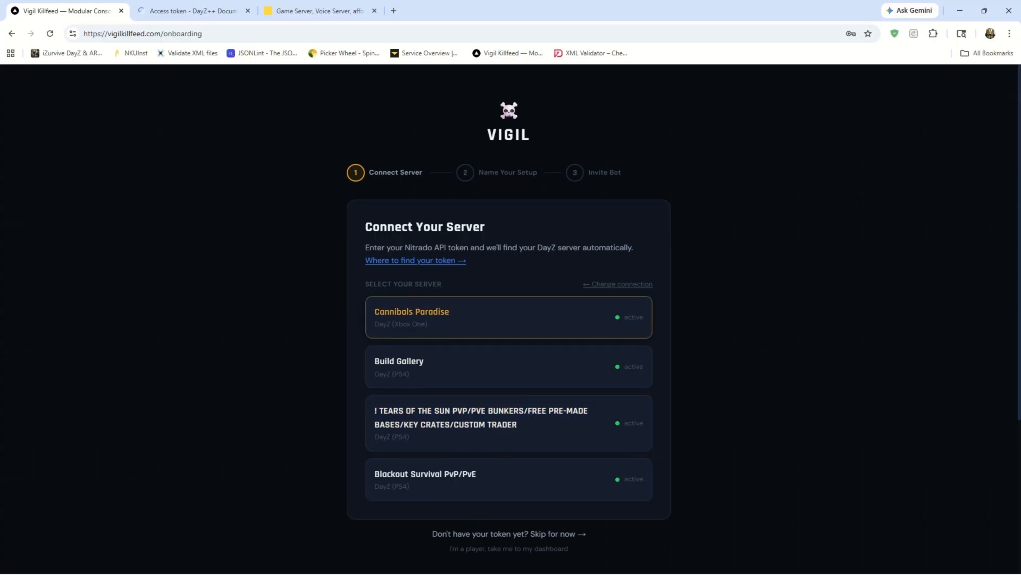
Select the Cannibals Paradise server and set its server nickname to CBD.
{"action": "left_click", "coordinate": [509, 317]}
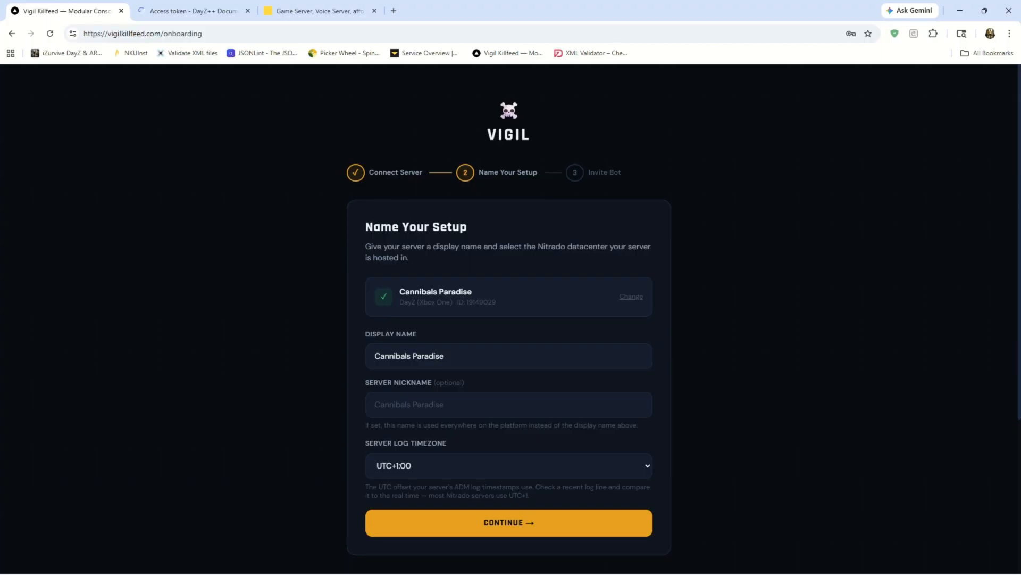
{"action": "left_click", "coordinate": [509, 404]}
{"action": "type", "text": "CBD"}
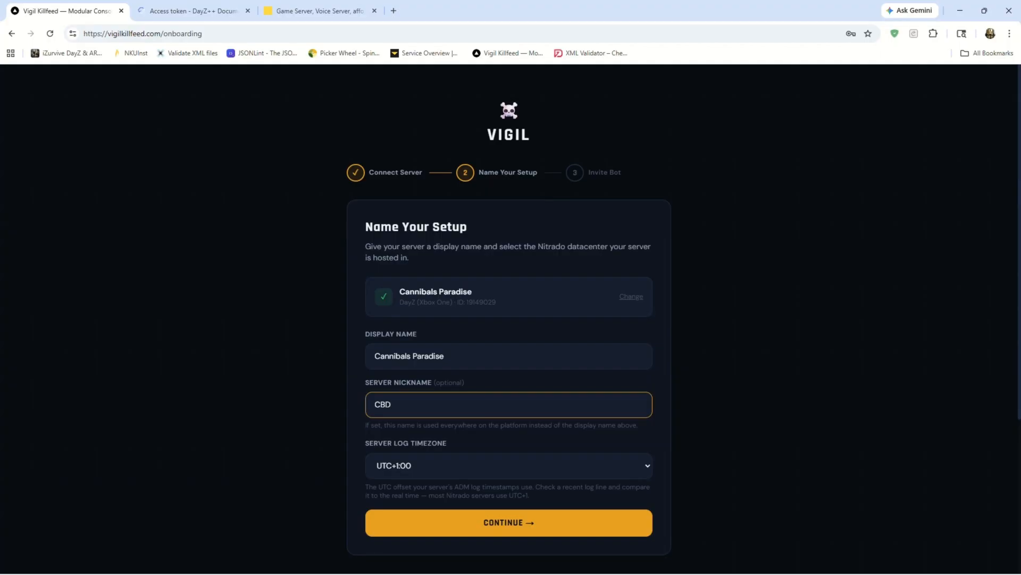
Search Google for "utc to est" and expand the AI overview to check the time offset.
{"action": "left_click", "coordinate": [394, 10]}
{"action": "left_click", "coordinate": [509, 465]}
{"action": "left_click", "coordinate": [447, 11]}
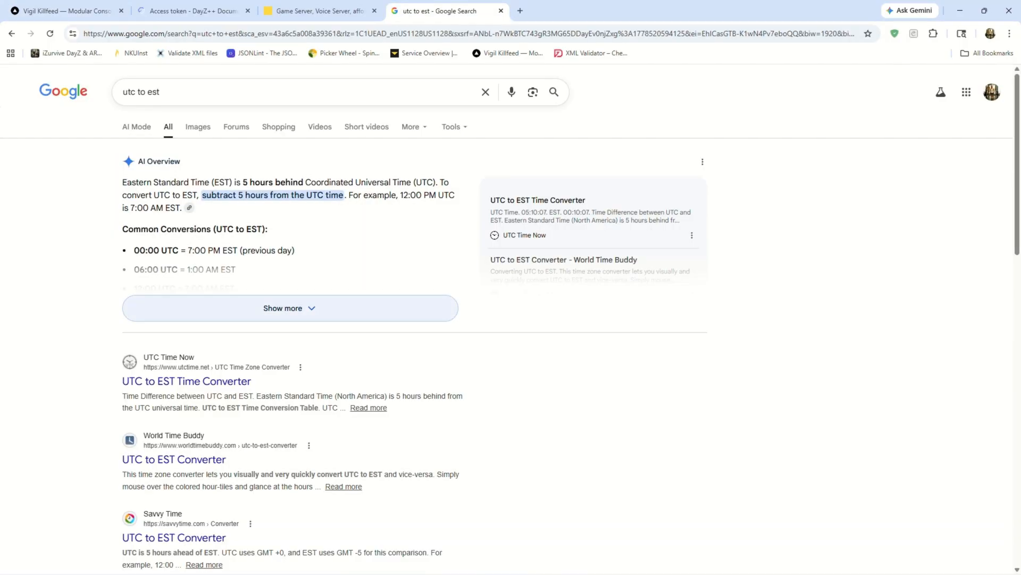
{"action": "left_click", "coordinate": [290, 308]}
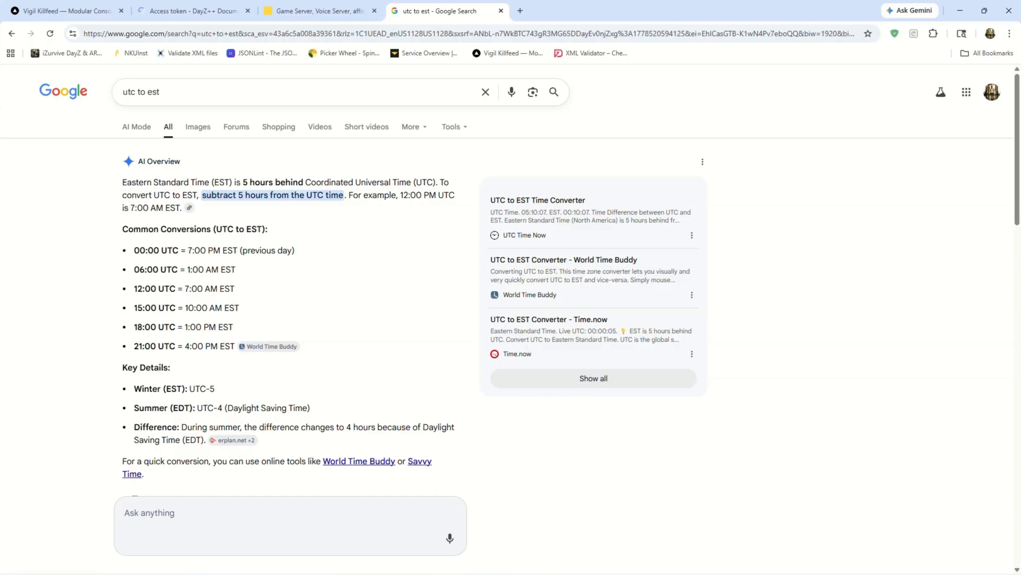
Back in Vigil, set the server log timezone to UTC-5:00 and continue through onboarding to the Vigil Sentry setup in settings.
{"action": "left_click", "coordinate": [67, 11]}
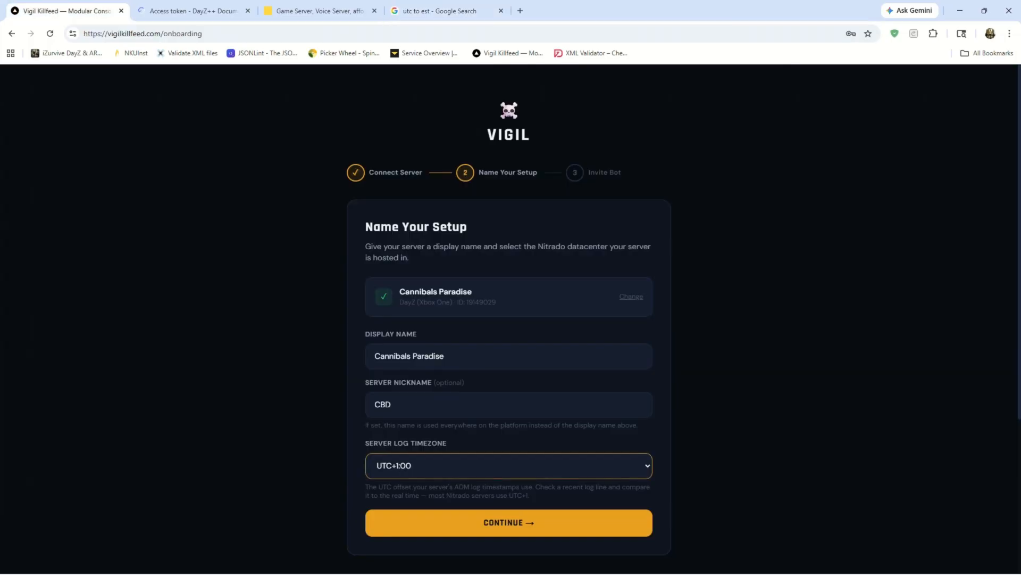
{"action": "left_click", "coordinate": [509, 465]}
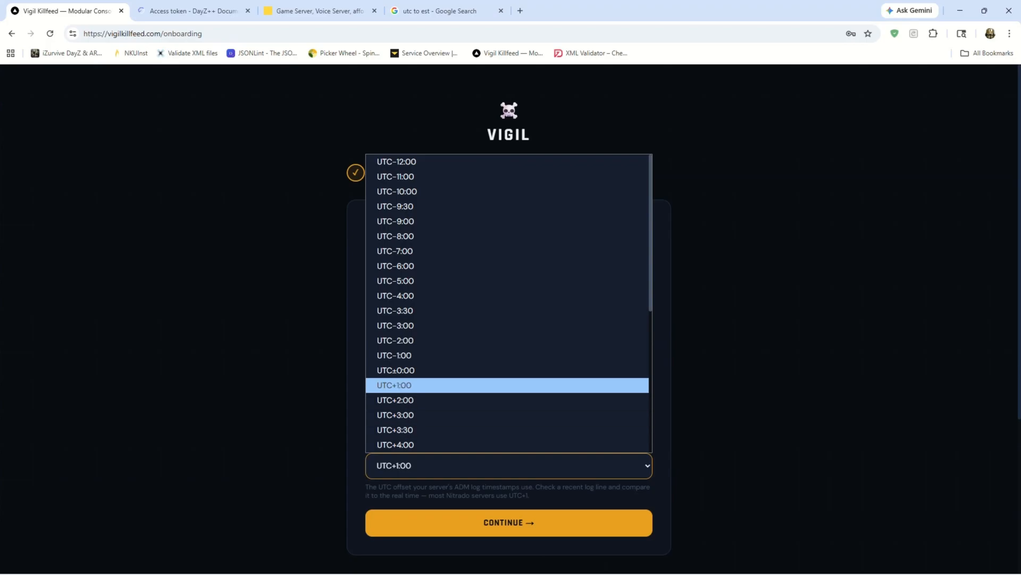
{"action": "left_click", "coordinate": [740, 457]}
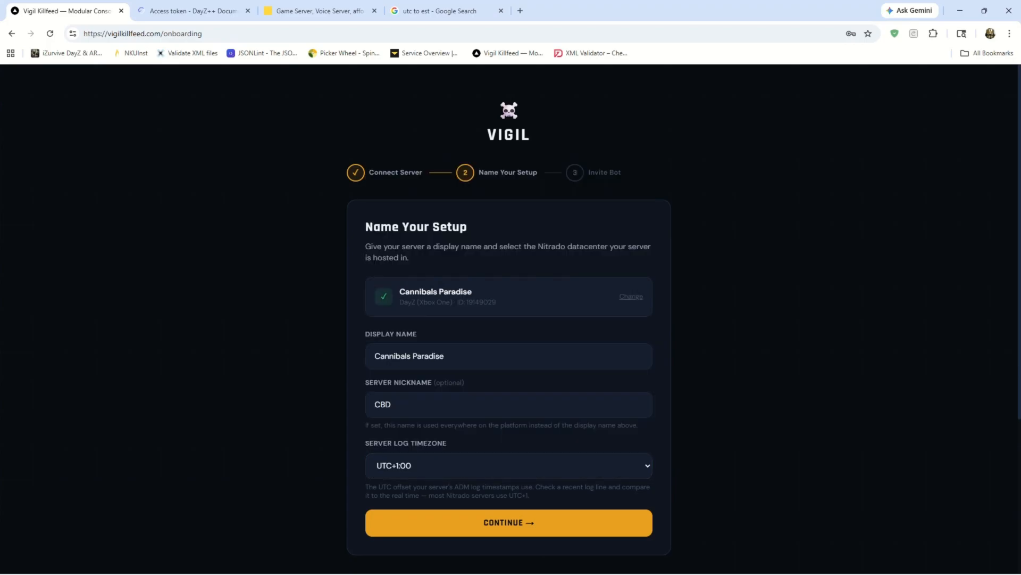
{"action": "left_click", "coordinate": [509, 465]}
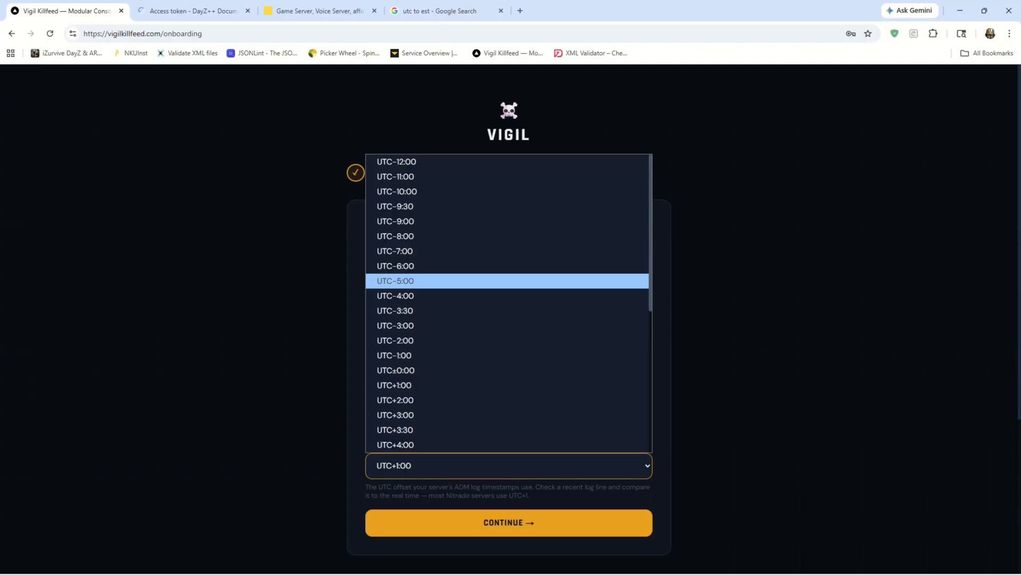
{"action": "key", "text": "Return"}
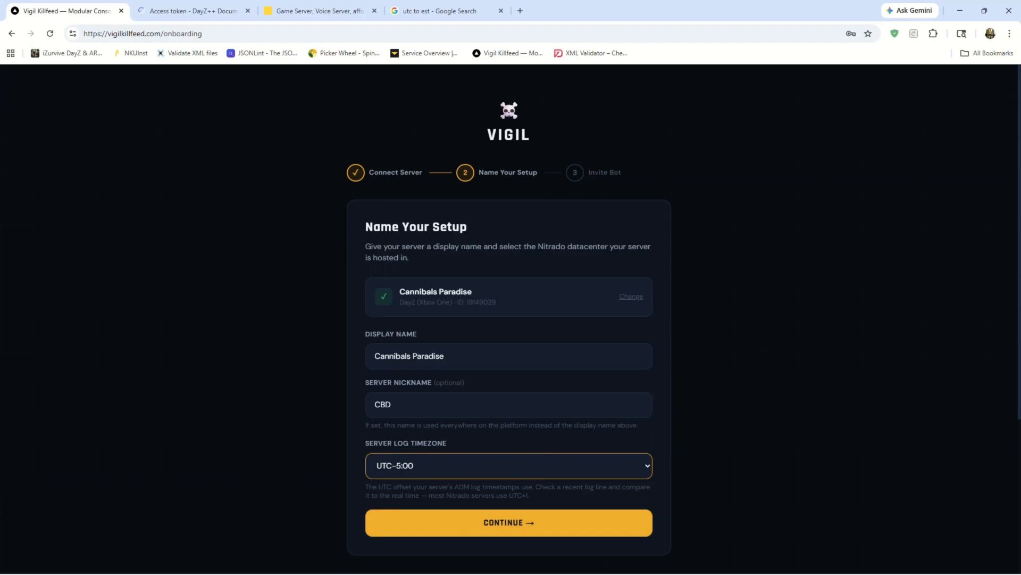
{"action": "left_click", "coordinate": [508, 522]}
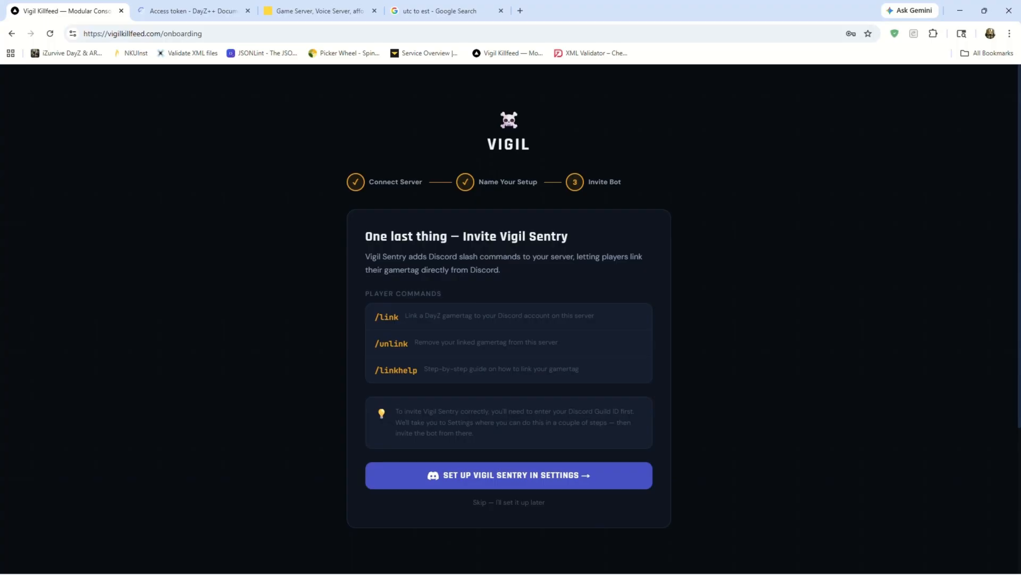
{"action": "left_click", "coordinate": [508, 475]}
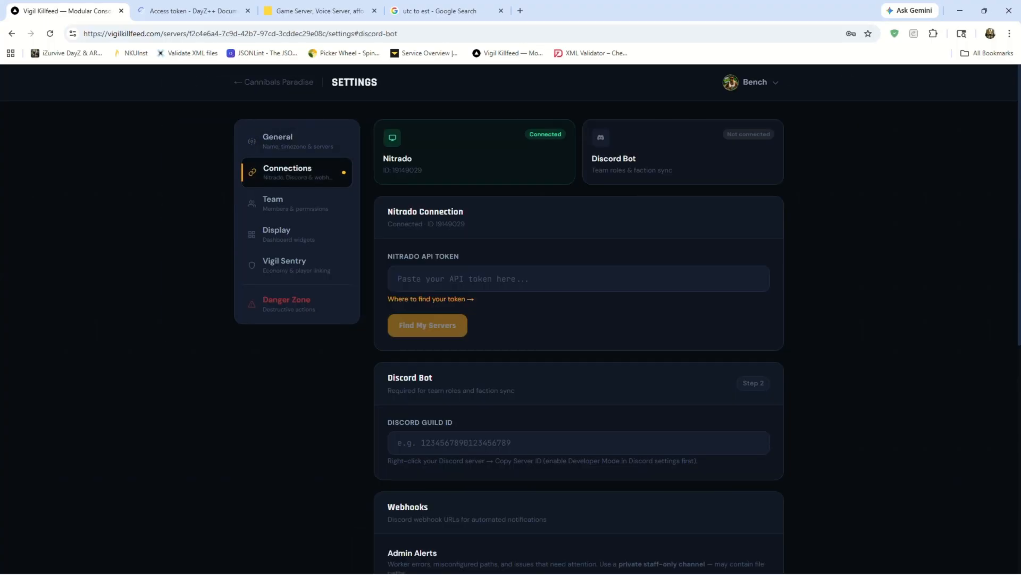
Switch to Discord, dismiss the new audio device prompt and copy the server ID of Cannibals Paradise DayZ.
{"action": "left_click", "coordinate": [961, 10]}
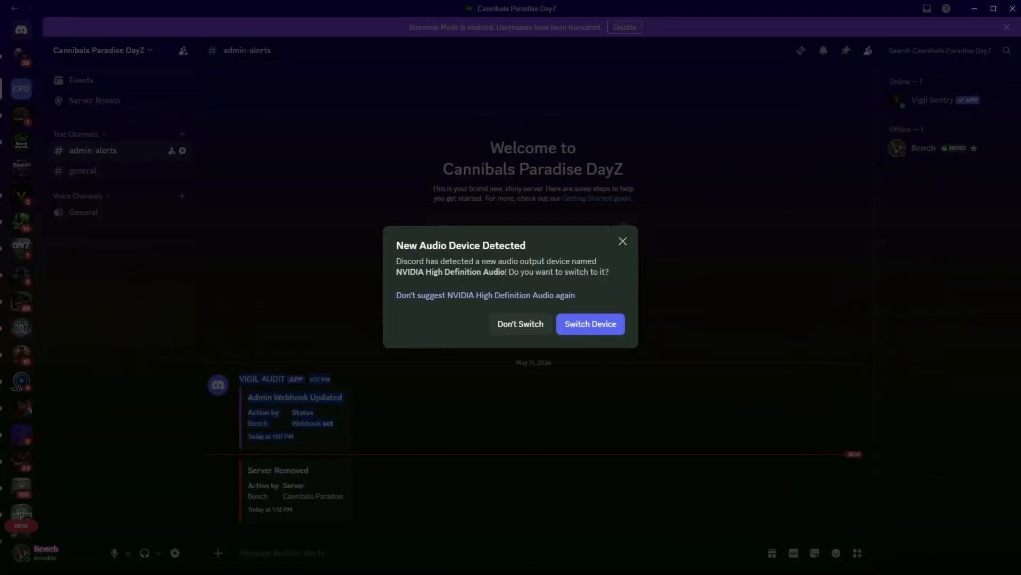
{"action": "left_click", "coordinate": [623, 241]}
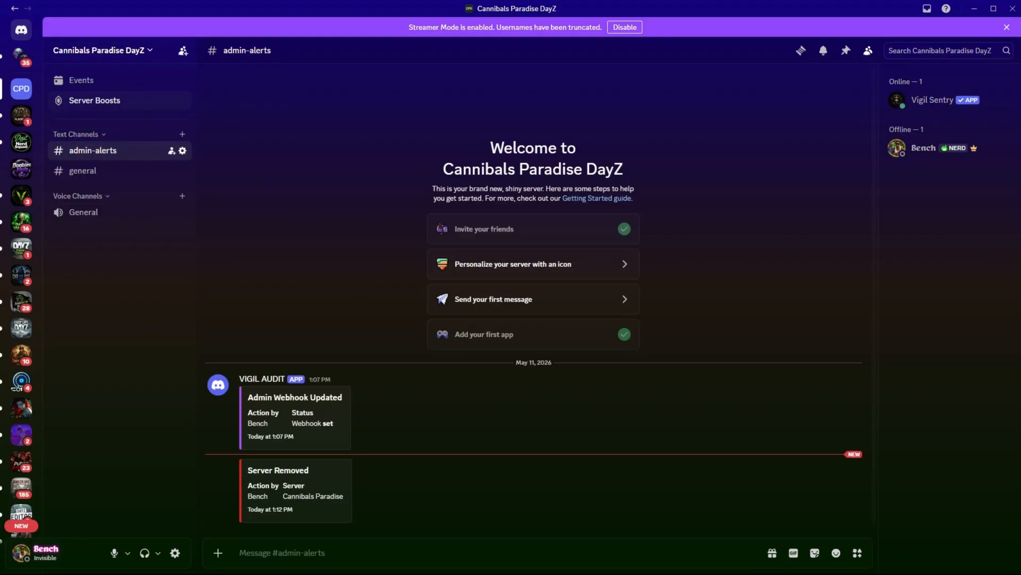
{"action": "right_click", "coordinate": [99, 51]}
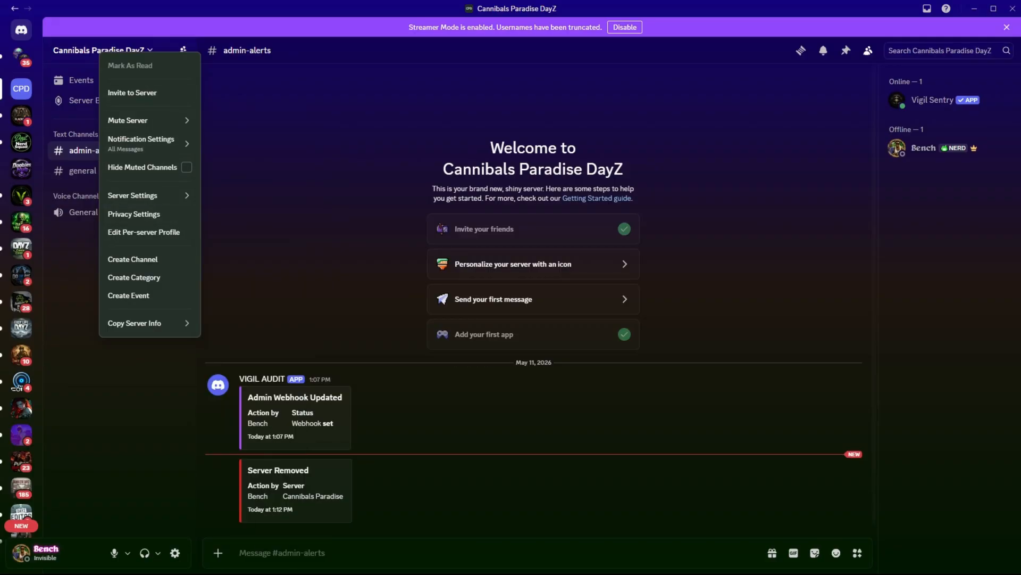
{"action": "left_click", "coordinate": [22, 88]}
{"action": "right_click", "coordinate": [22, 89]}
{"action": "mouse_move", "coordinate": [80, 360]}
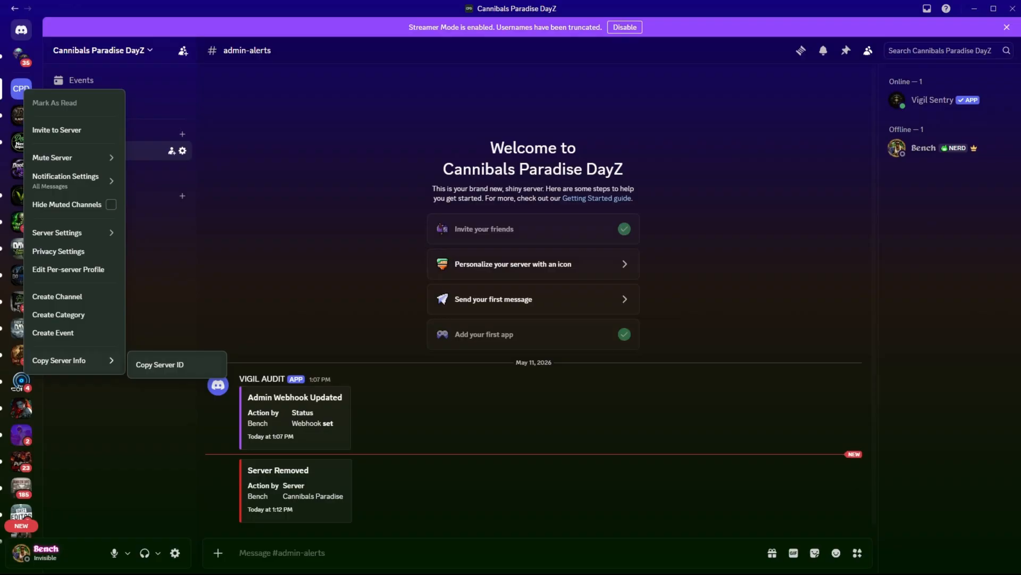
{"action": "left_click", "coordinate": [160, 365]}
{"action": "right_click", "coordinate": [20, 86]}
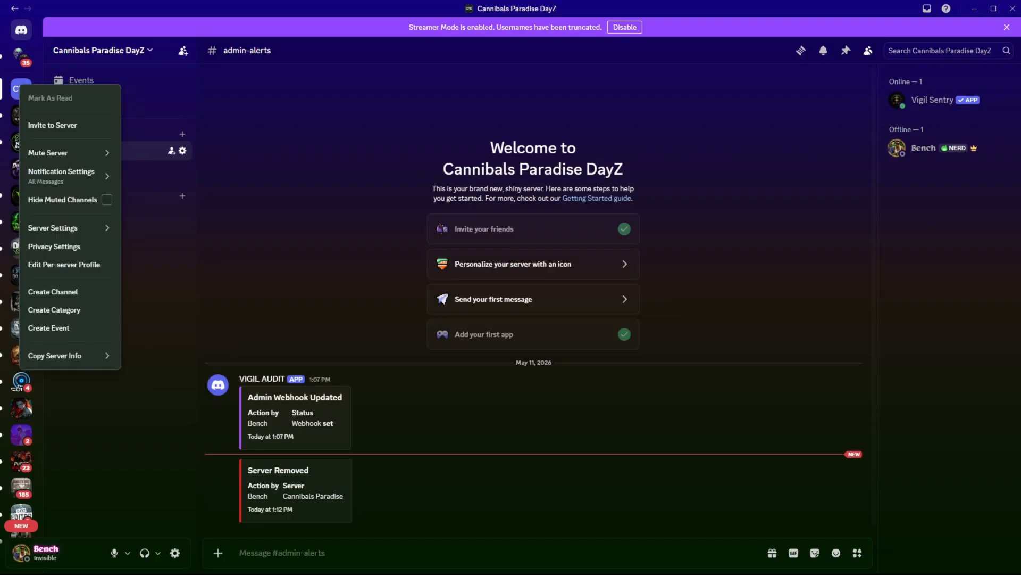
{"action": "mouse_move", "coordinate": [58, 355]}
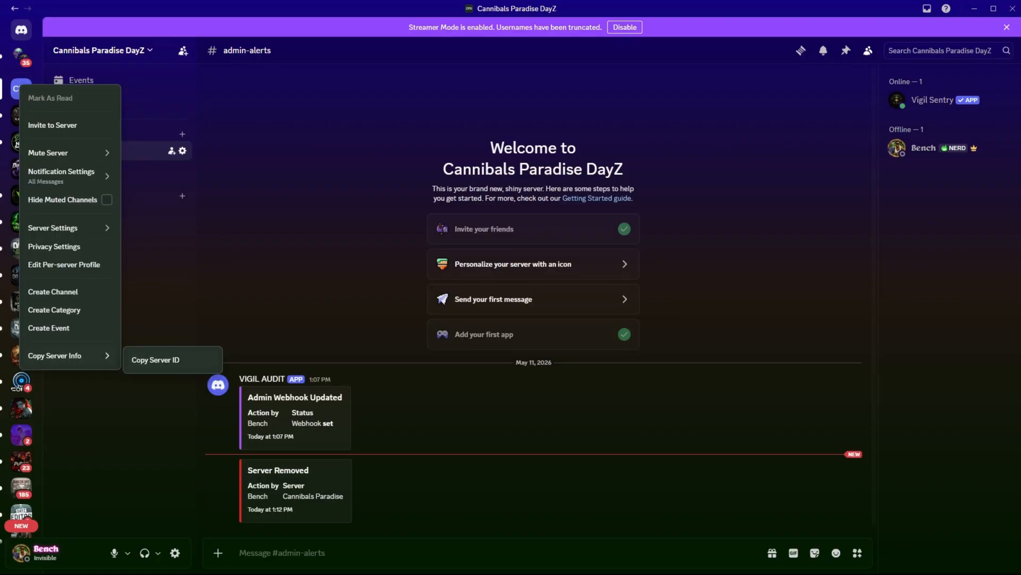
{"action": "left_click", "coordinate": [155, 360]}
Return to the Vigil settings and paste the copied server ID as the Discord Guild ID.
{"action": "key", "text": "alt+Tab"}
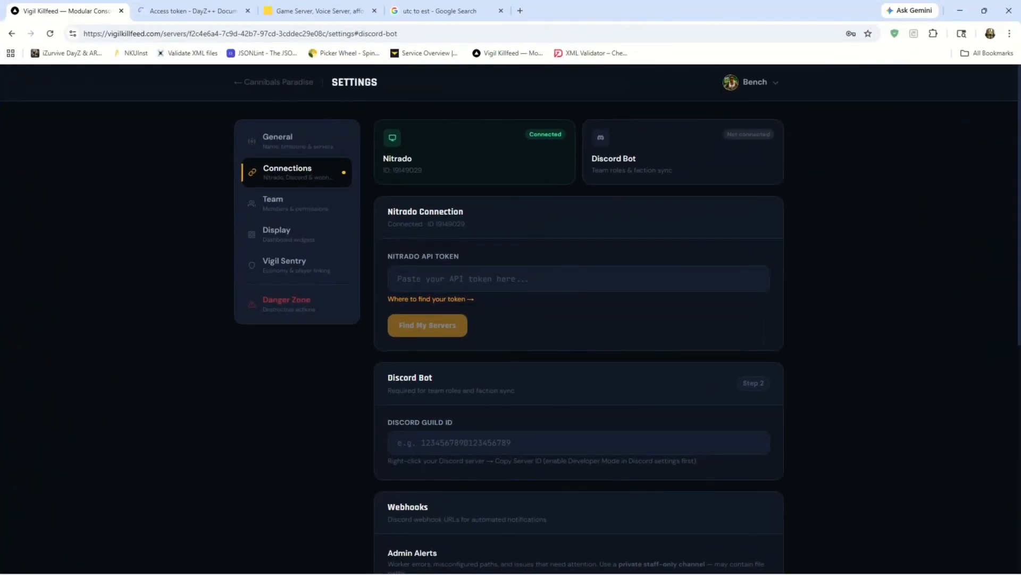
{"action": "scroll", "coordinate": [511, 319], "scroll_direction": "down", "scroll_amount": 2}
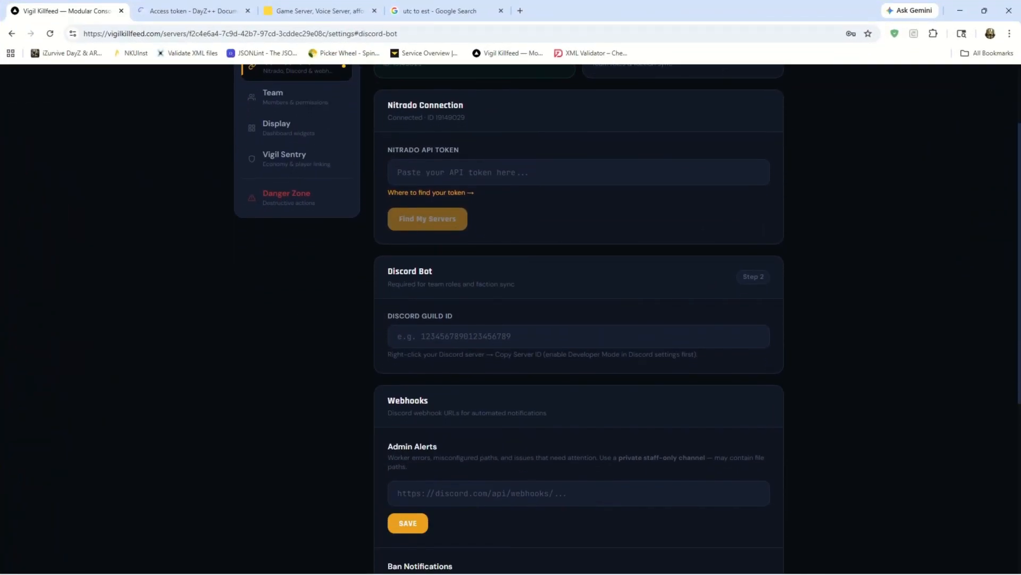
{"action": "left_click", "coordinate": [579, 336]}
{"action": "key", "text": "ctrl+v"}
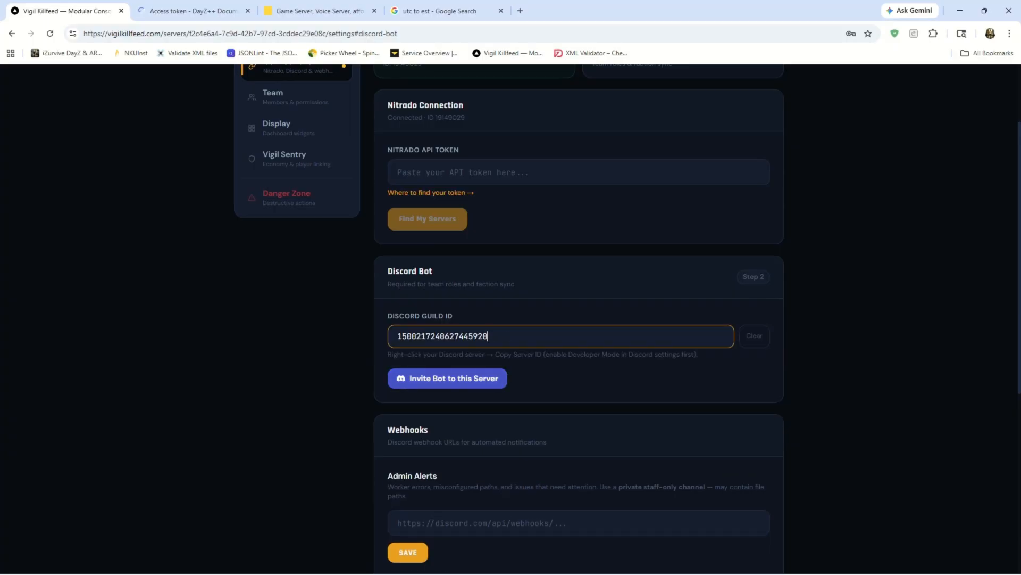
Invite the Vigil Sentry bot to Cannibals Paradise DayZ and authorize it with the Administrator permission.
{"action": "left_click", "coordinate": [447, 379]}
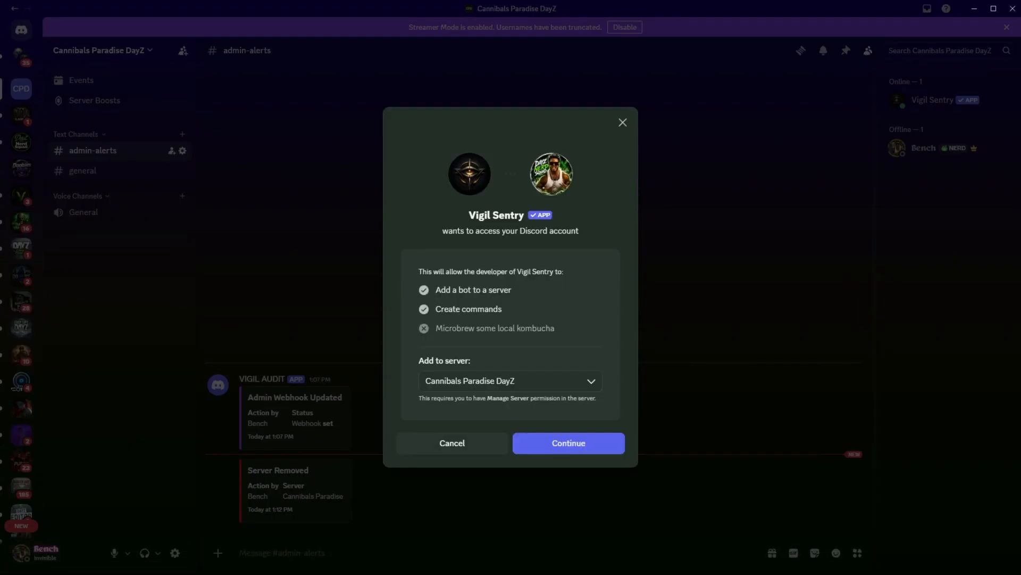
{"action": "left_click", "coordinate": [569, 443]}
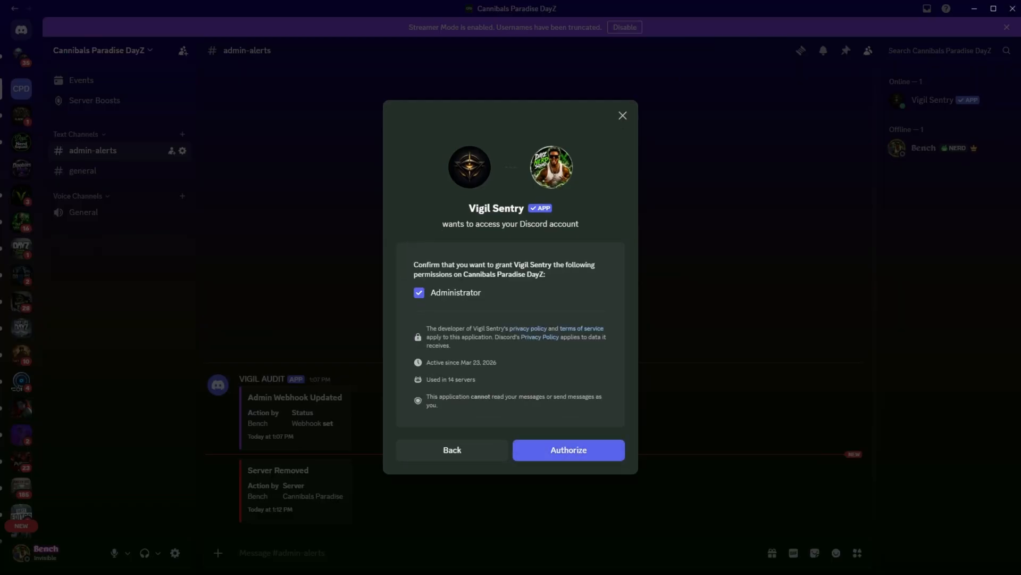
{"action": "left_click", "coordinate": [569, 447]}
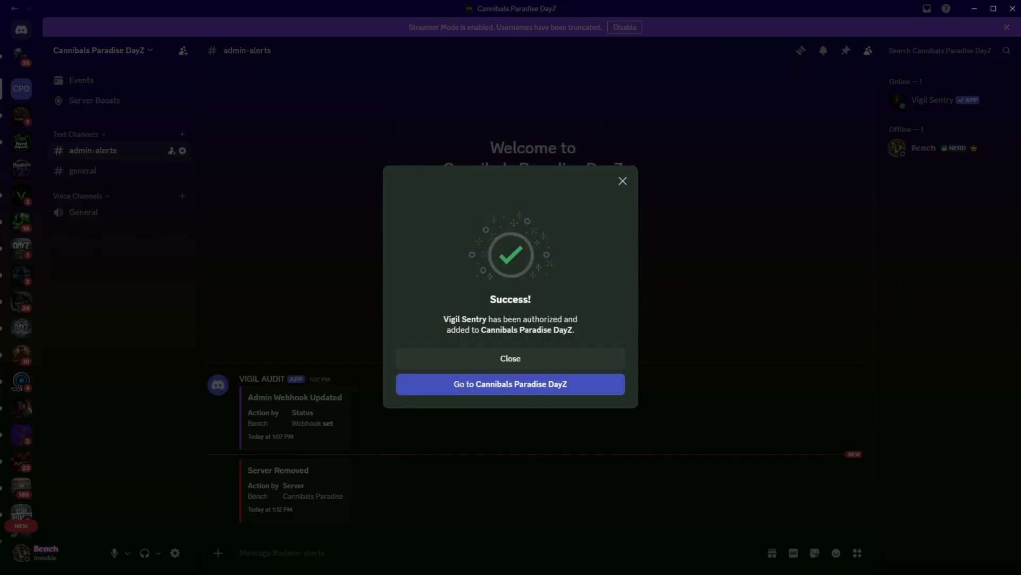
Dismiss the bot authorization confirmation and move the admin-alerts channel below general.
{"action": "left_click", "coordinate": [623, 181]}
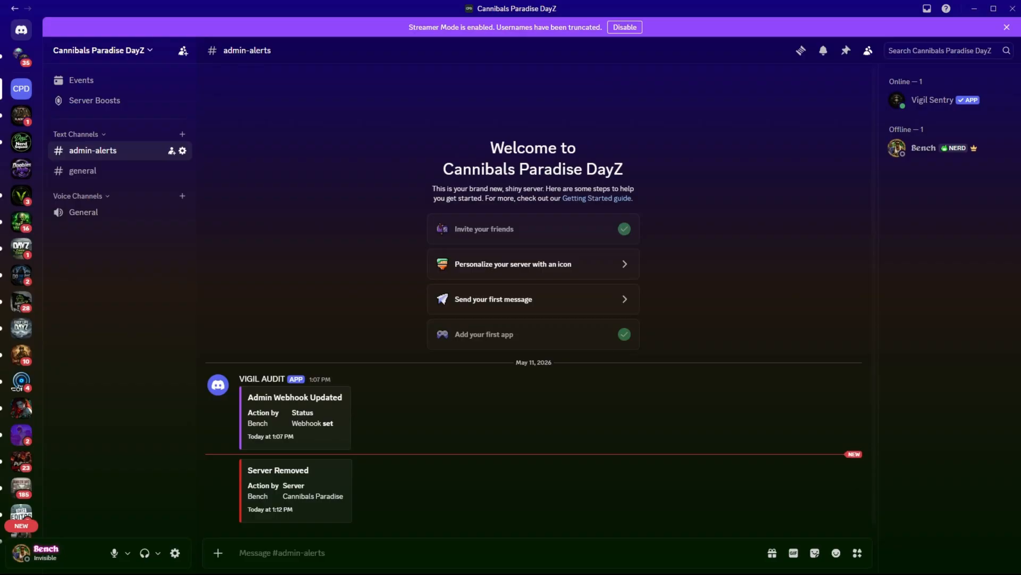
{"action": "left_click_drag", "start_coordinate": [93, 150], "coordinate": [90, 179]}
Return to the Vigil settings and review the Webhooks section for Admin Alerts and Ban Notifications.
{"action": "key", "text": "alt+Tab"}
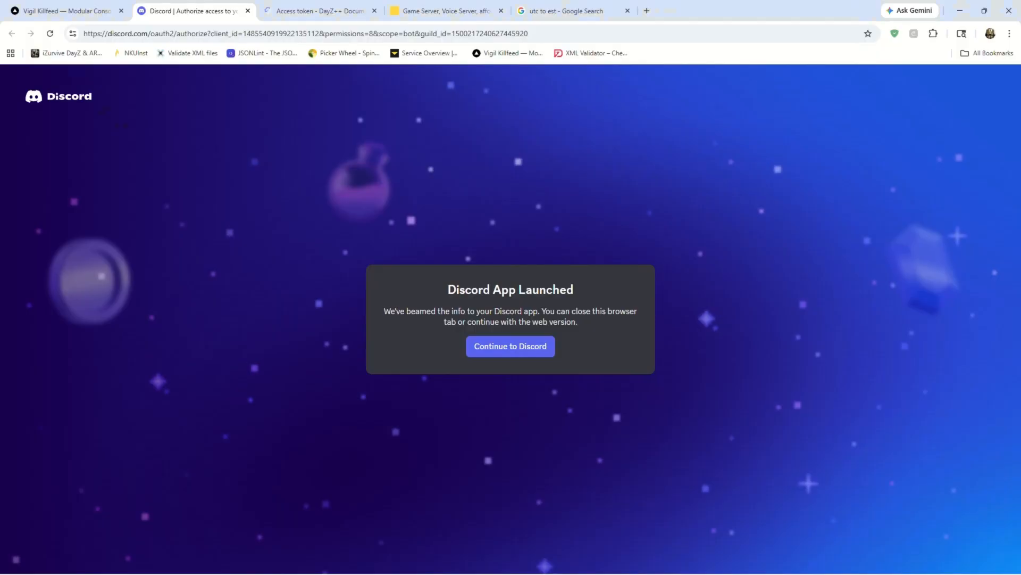
{"action": "left_click", "coordinate": [66, 10]}
{"action": "scroll", "coordinate": [509, 314], "scroll_direction": "down", "scroll_amount": 1}
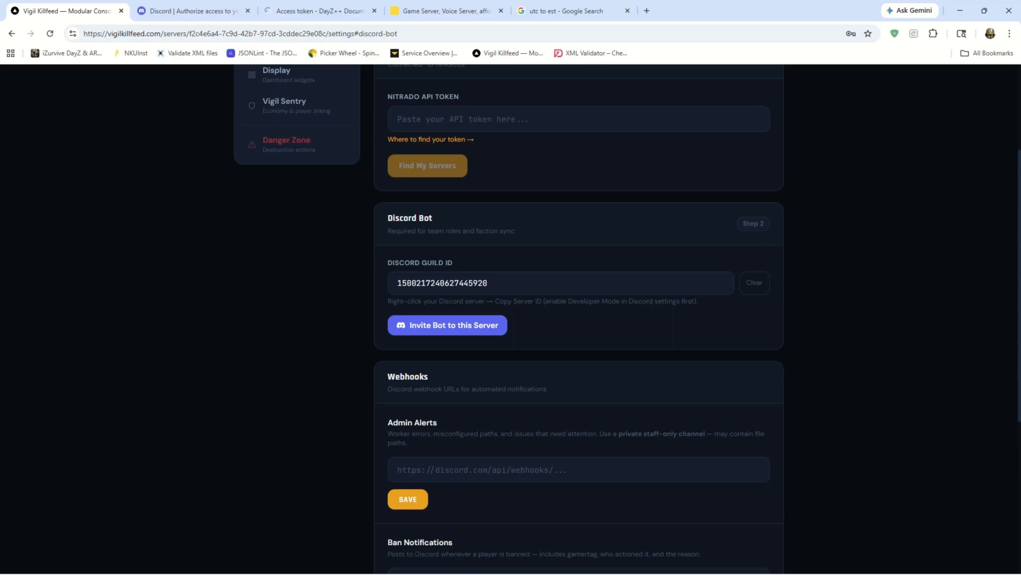
{"action": "scroll", "coordinate": [579, 319], "scroll_direction": "down", "scroll_amount": 1}
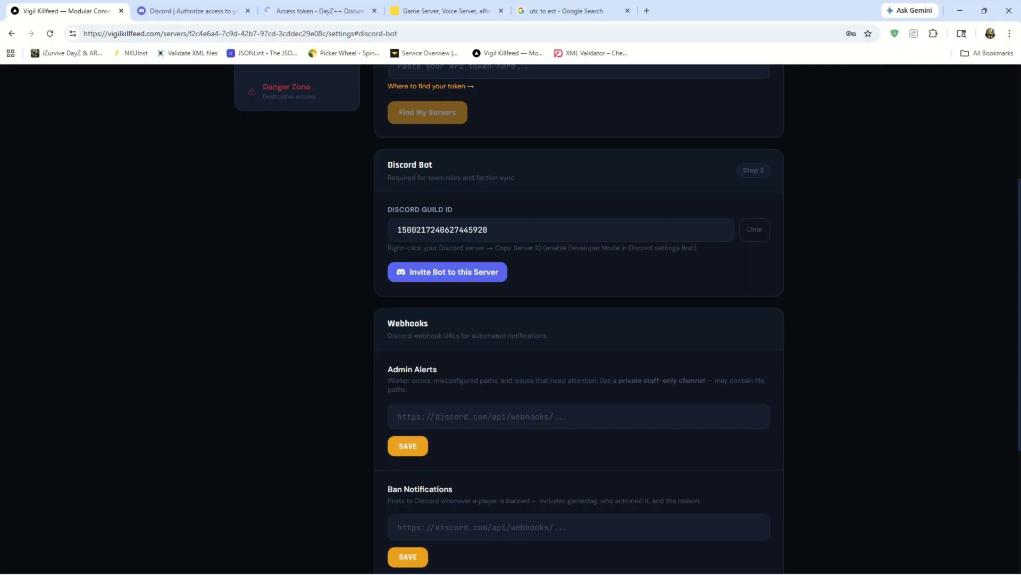
{"action": "scroll", "coordinate": [510, 319], "scroll_direction": "down", "scroll_amount": 1}
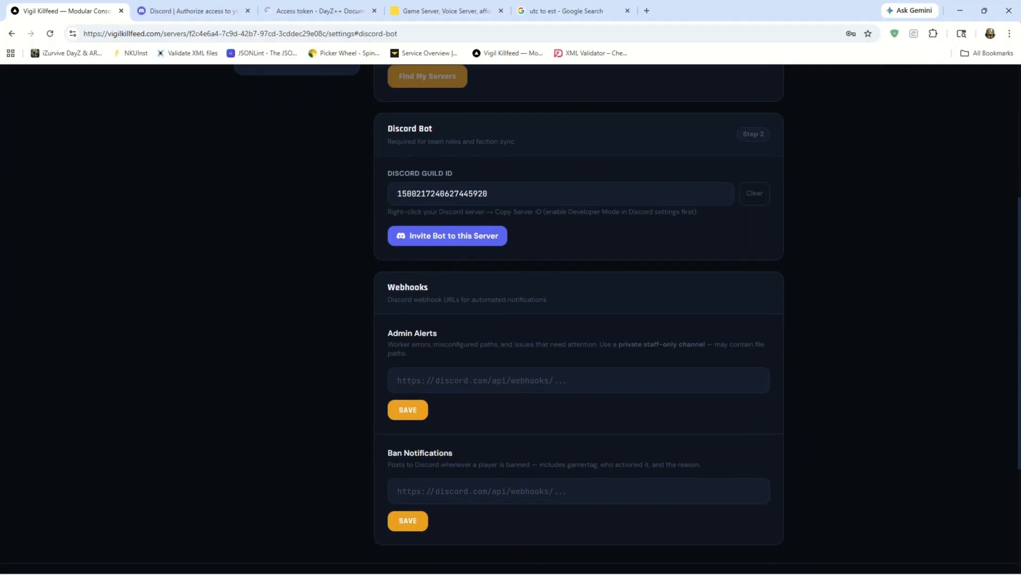
{"action": "left_click_drag", "start_coordinate": [387, 316], "coordinate": [407, 337]}
{"action": "left_click", "coordinate": [479, 340]}
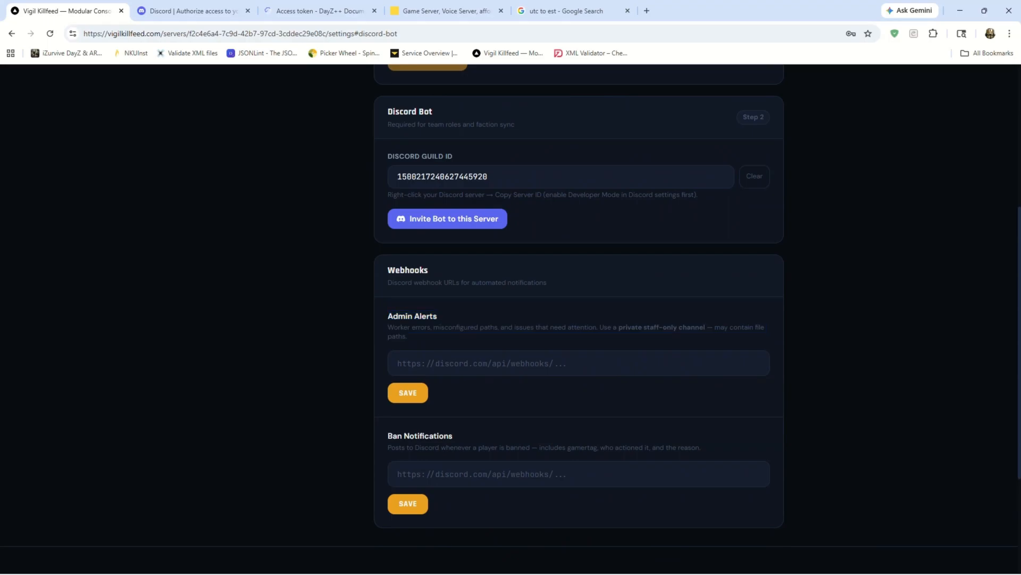
Switch to Discord and delete the existing admin-alerts channel from Cannibals Paradise DayZ.
{"action": "mouse_move", "coordinate": [664, 561]}
{"action": "left_click", "coordinate": [664, 524]}
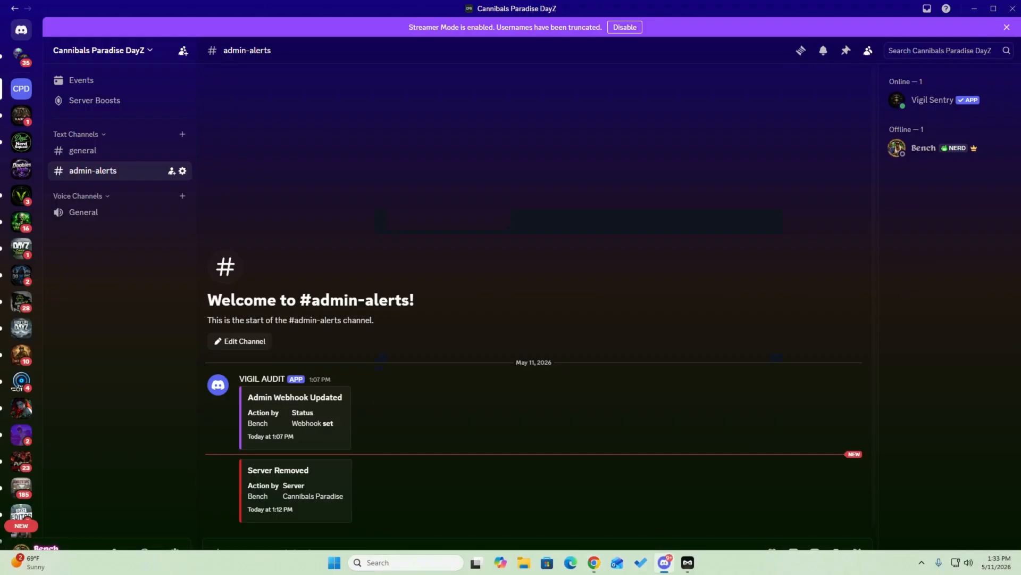
{"action": "left_click", "coordinate": [182, 169]}
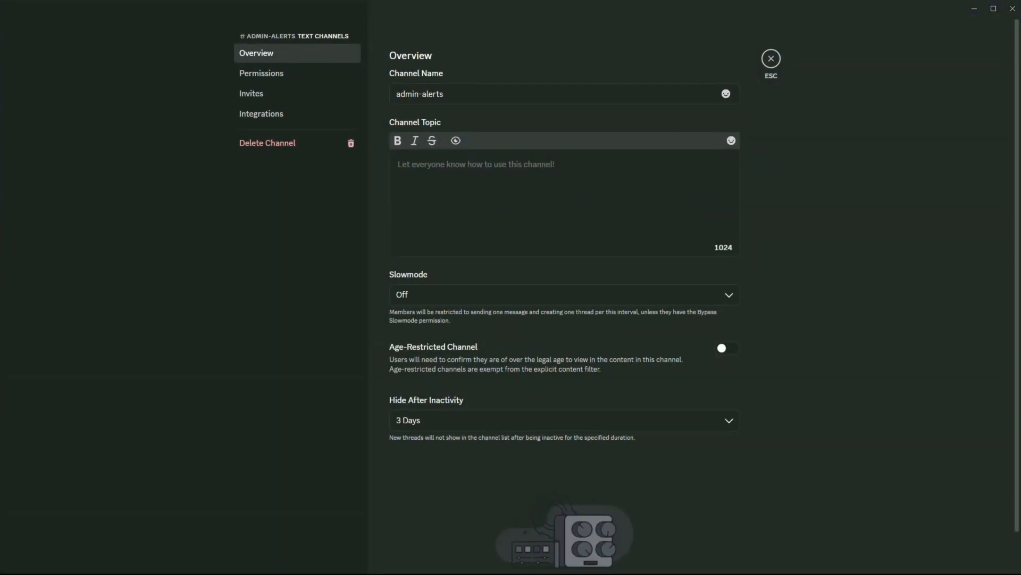
{"action": "left_click", "coordinate": [266, 142]}
{"action": "left_click", "coordinate": [557, 313]}
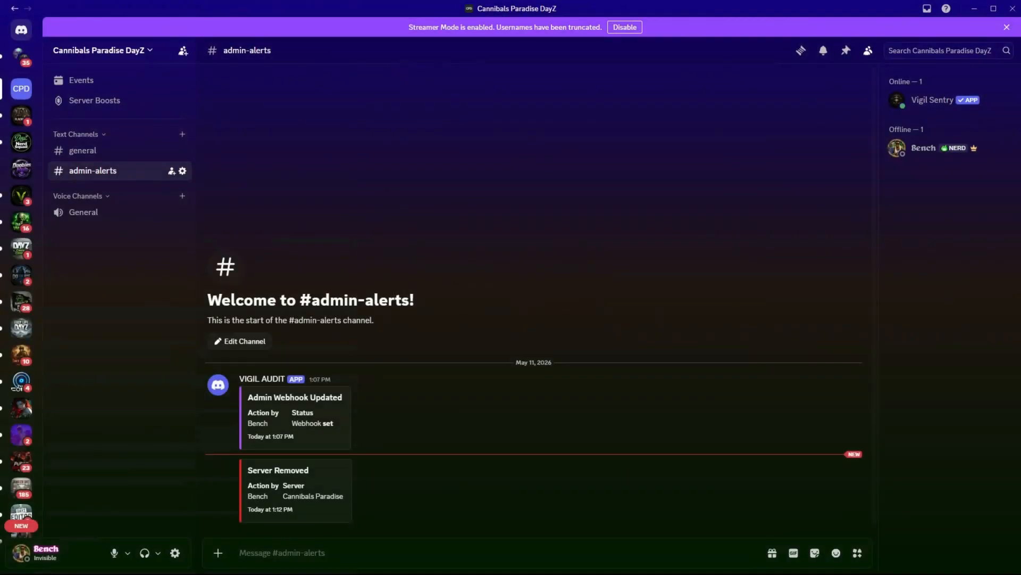
Create a new text channel named admin-alerts under Text Channels.
{"action": "left_click", "coordinate": [182, 134]}
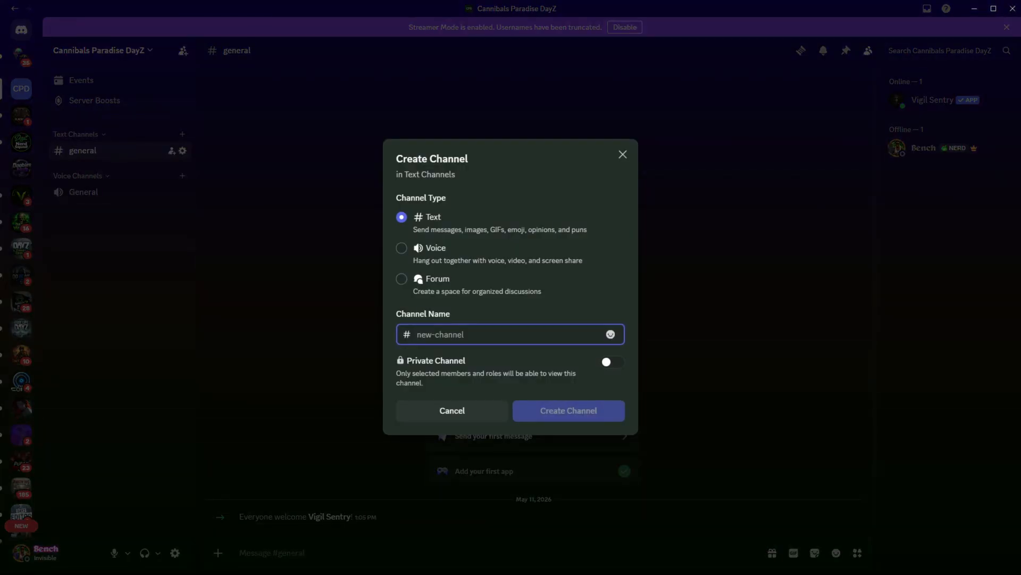
{"action": "type", "text": "admoin"}
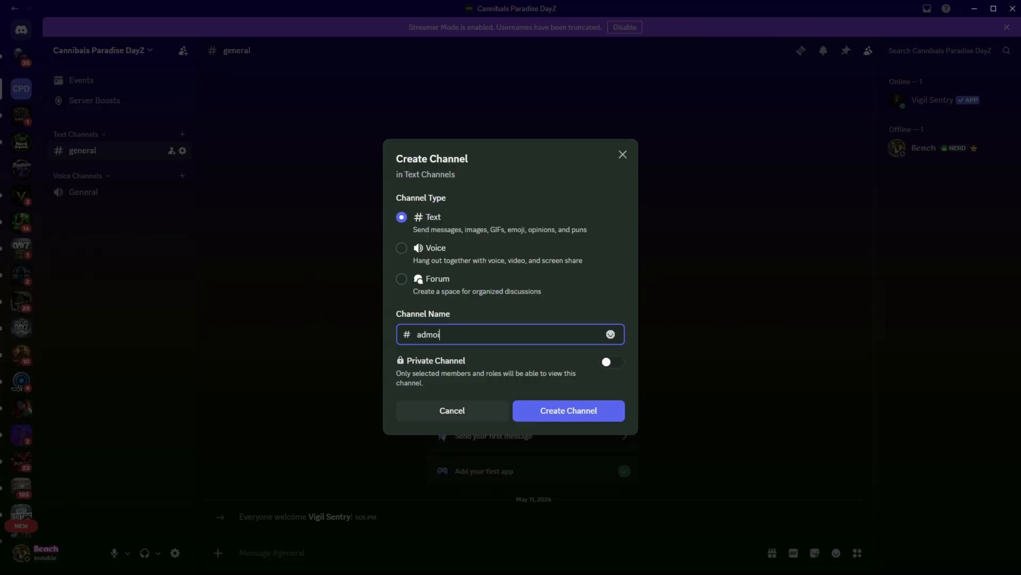
{"action": "key", "text": "BackSpace"}
{"action": "key", "text": "BackSpace"}
{"action": "type", "text": "in-alerr"}
{"action": "key", "text": "BackSpace"}
{"action": "type", "text": "ts"}
{"action": "key", "text": "Return"}
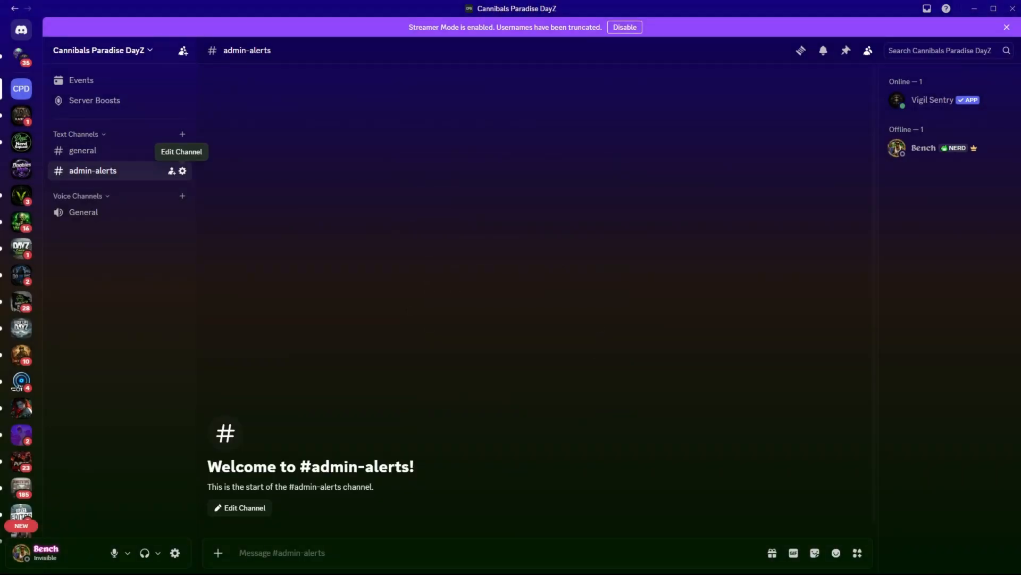
Create a webhook for the admin-alerts channel, name it Vigil and save the change.
{"action": "left_click", "coordinate": [182, 170]}
{"action": "left_click", "coordinate": [262, 113]}
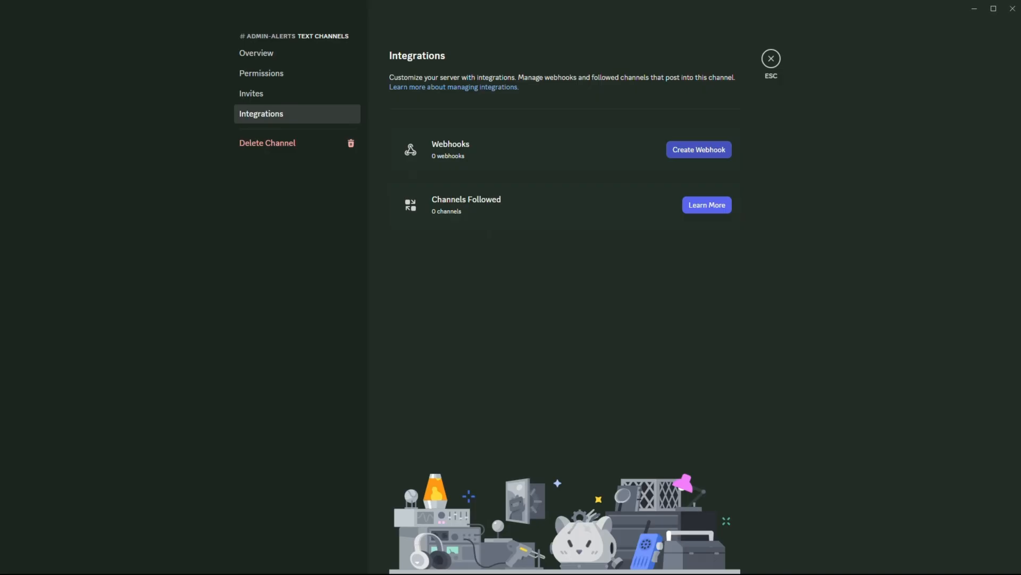
{"action": "left_click", "coordinate": [699, 149]}
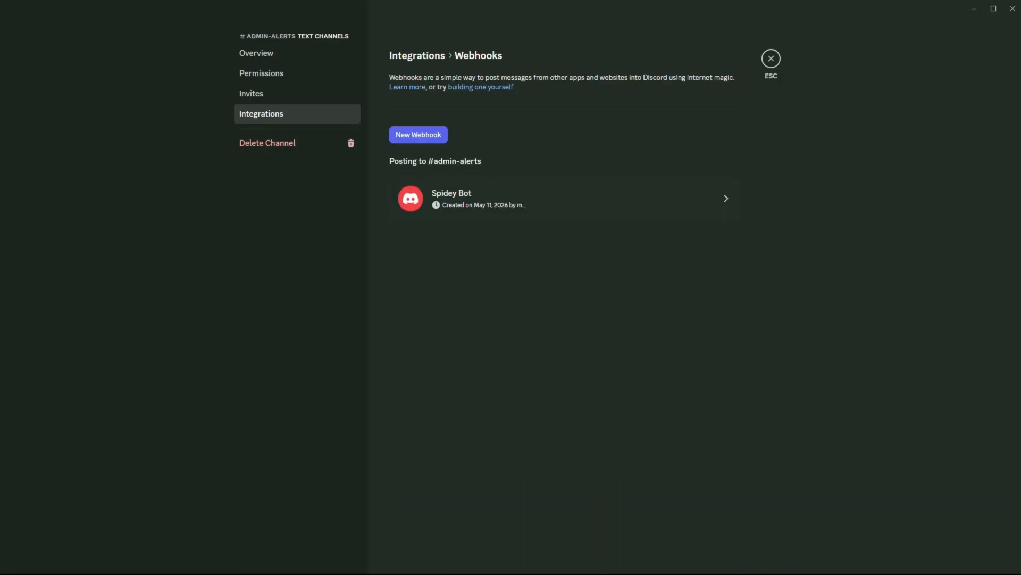
{"action": "left_click", "coordinate": [564, 198]}
{"action": "left_click_drag", "start_coordinate": [524, 261], "coordinate": [472, 261]}
{"action": "type", "text": "Vikgin"}
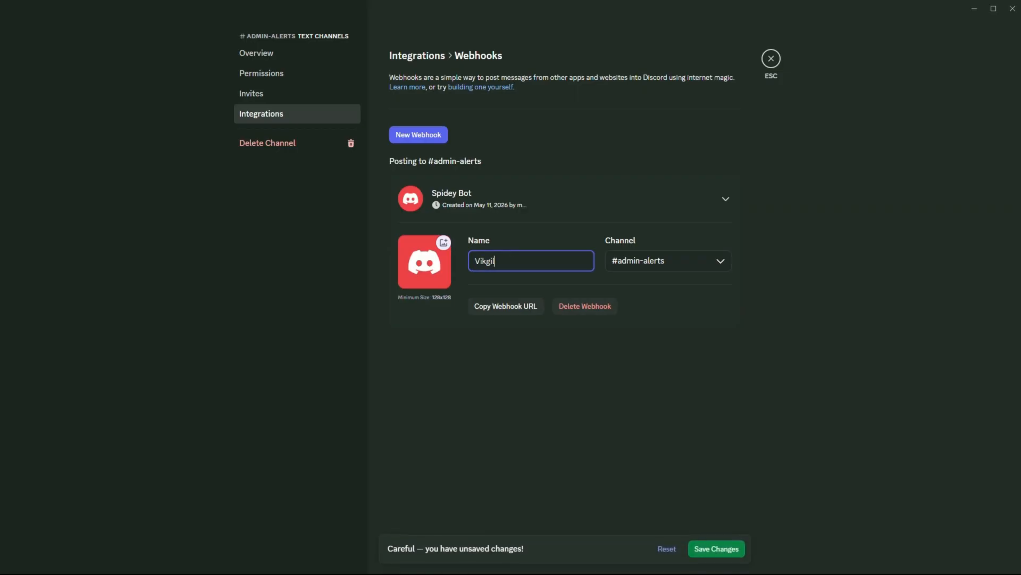
{"action": "key", "text": "BackSpace"}
{"action": "key", "text": "BackSpace"}
{"action": "key", "text": "BackSpace"}
{"action": "key", "text": "BackSpace"}
{"action": "type", "text": "gil"}
{"action": "left_click", "coordinate": [716, 548]}
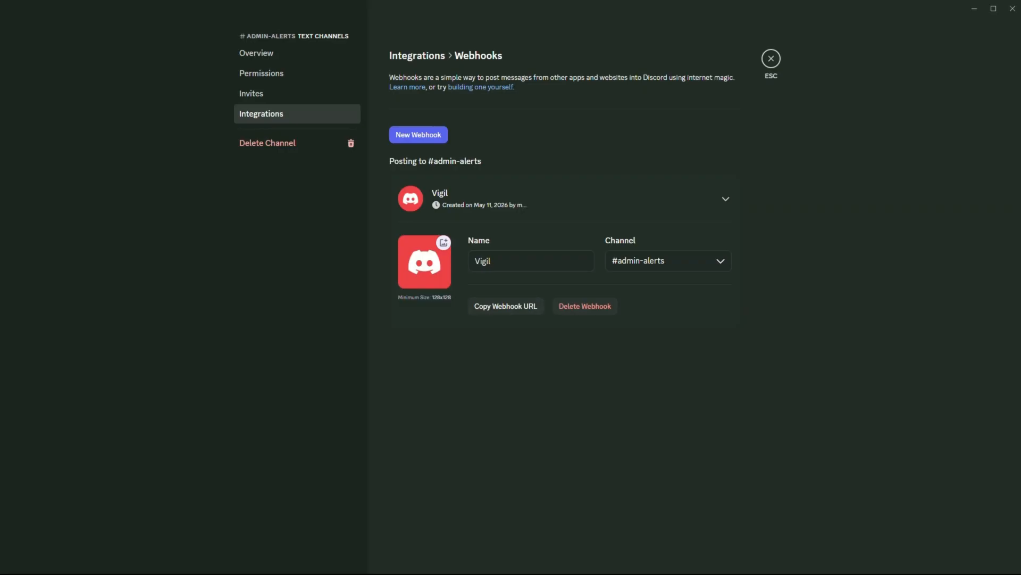
Copy the admin-alerts webhook URL, then paste it into the Admin Alerts webhook field in the Vigil settings and save.
{"action": "left_click", "coordinate": [506, 306]}
{"action": "key", "text": "Escape"}
{"action": "key", "text": "alt+Tab"}
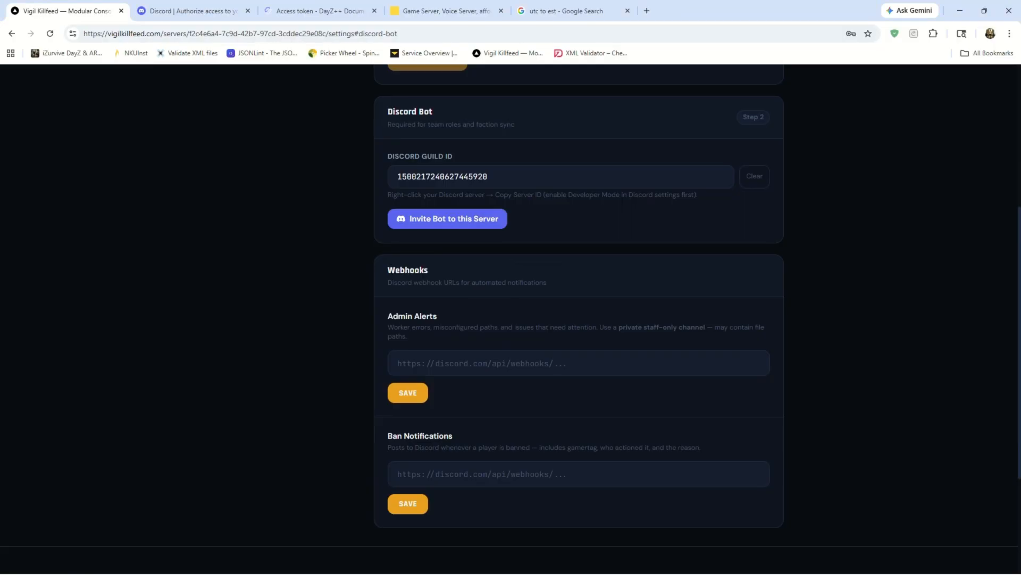
{"action": "left_click", "coordinate": [579, 363]}
{"action": "key", "text": "ctrl+v"}
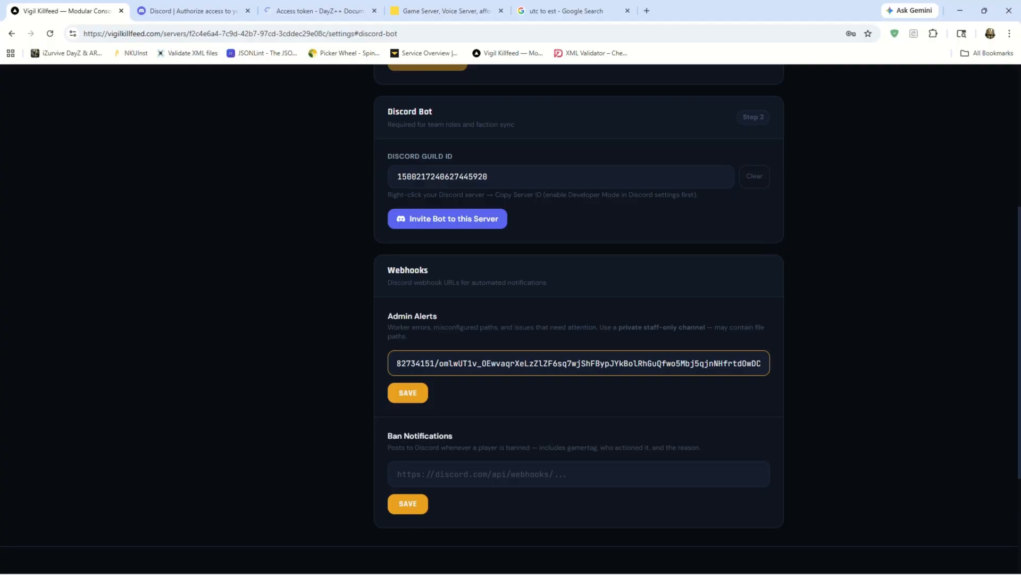
{"action": "left_click", "coordinate": [408, 393]}
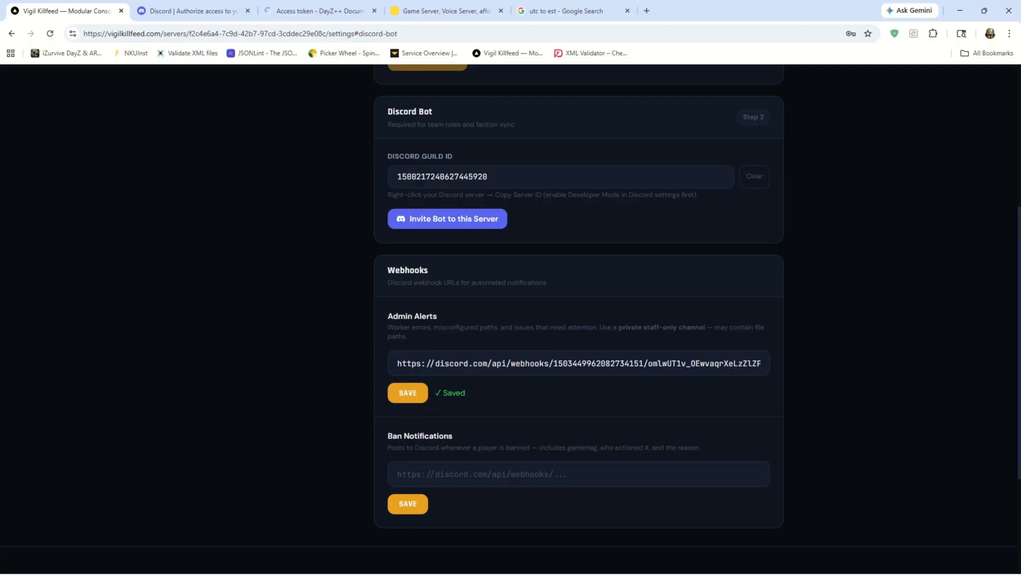
Check the admin-alerts channel in Discord for the Vigil audit message, then return to the Vigil webhook settings.
{"action": "key", "text": "alt+Tab"}
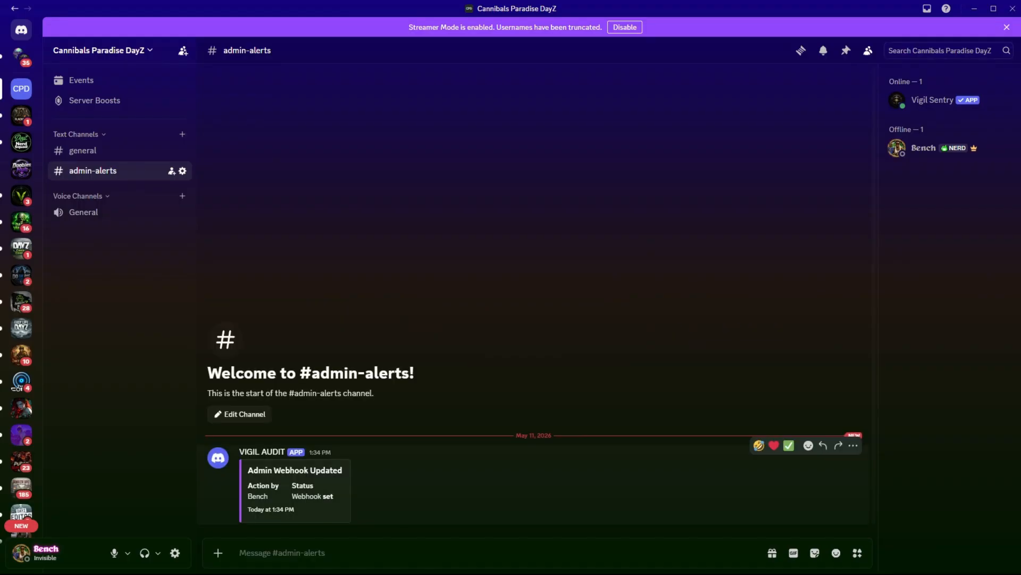
{"action": "left_click_drag", "start_coordinate": [296, 510], "coordinate": [254, 471]}
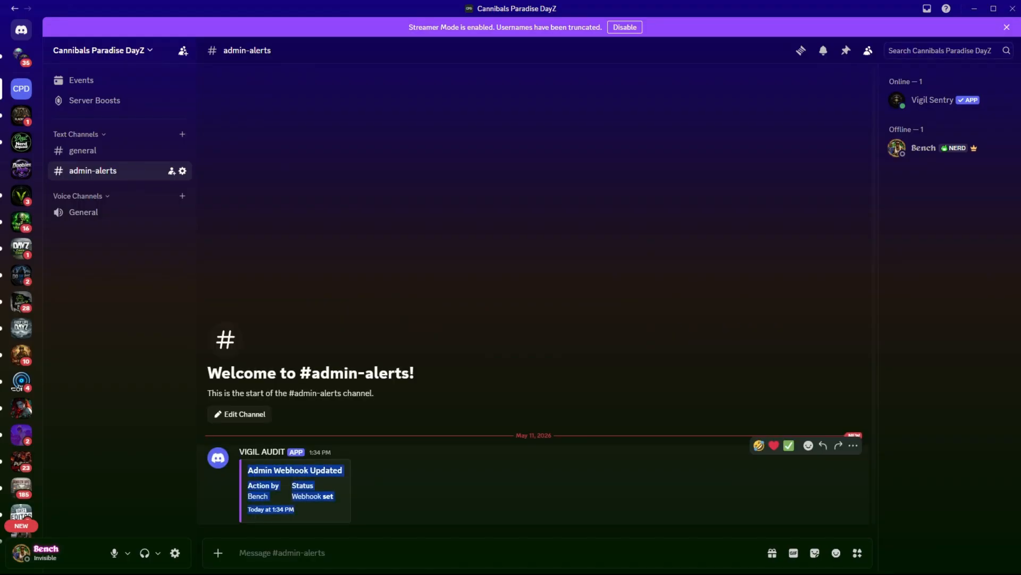
{"action": "left_click", "coordinate": [367, 492]}
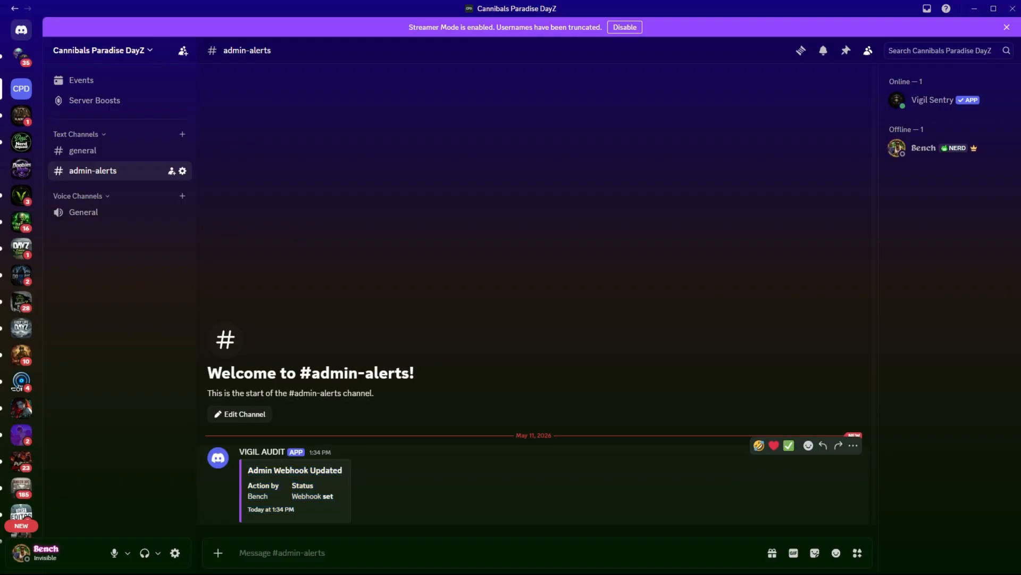
{"action": "left_click_drag", "start_coordinate": [296, 510], "coordinate": [248, 470]}
{"action": "left_click", "coordinate": [367, 492]}
{"action": "key", "text": "alt+Tab"}
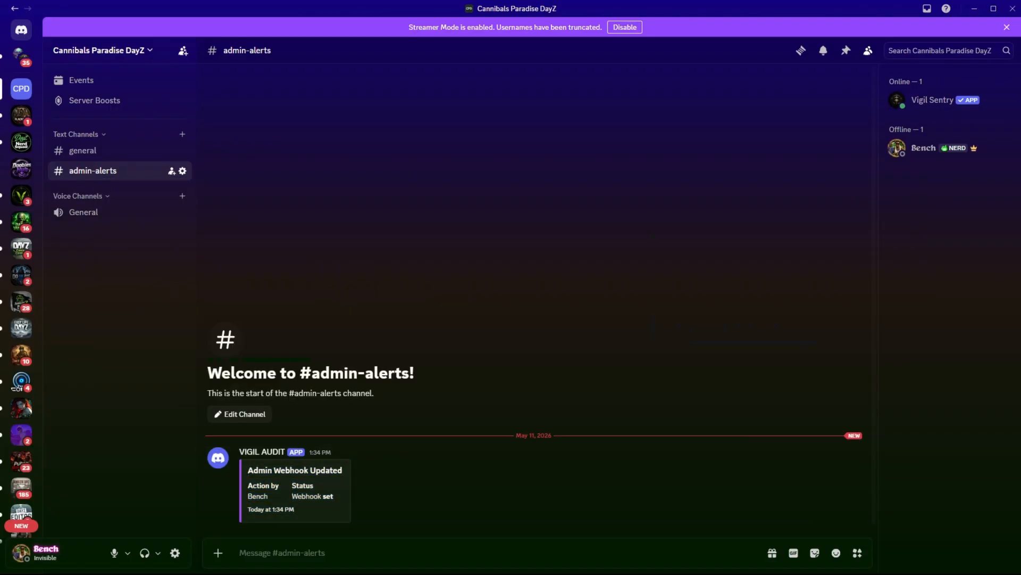
{"action": "key", "text": "alt+Tab"}
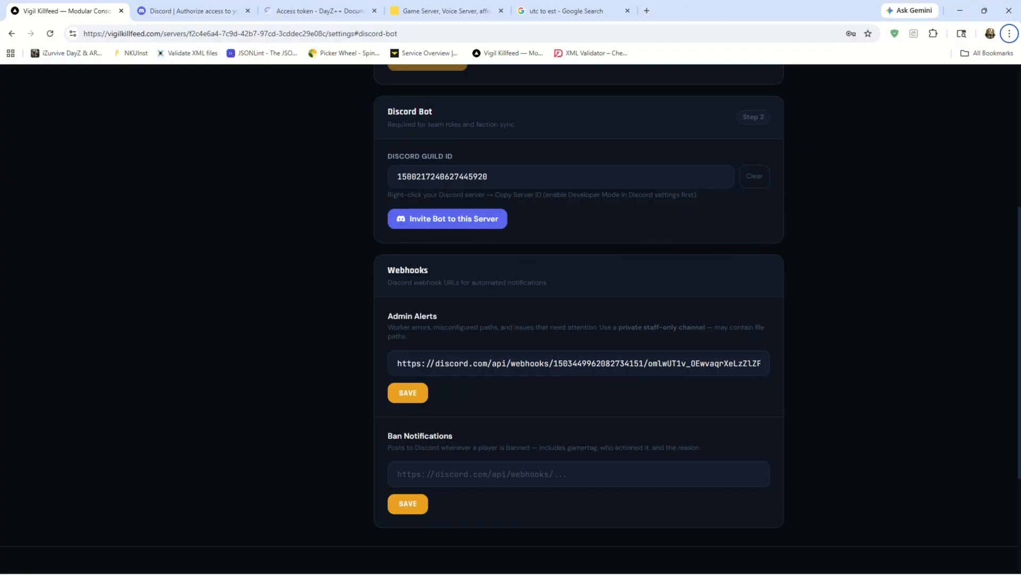
Switch to Discord and create a text channel named ban-notifications under Text Channels.
{"action": "key", "text": "alt+Tab"}
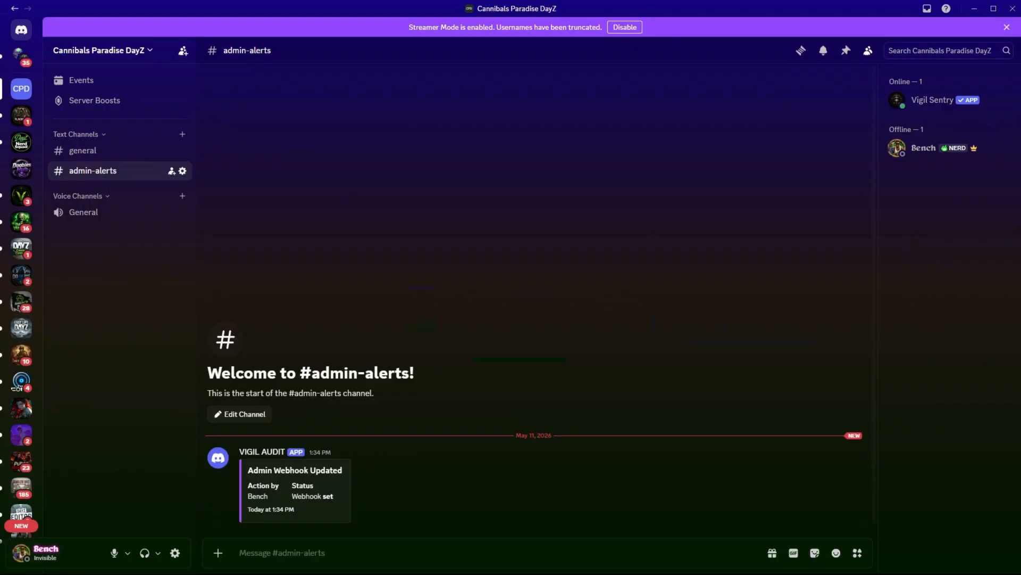
{"action": "left_click", "coordinate": [183, 134]}
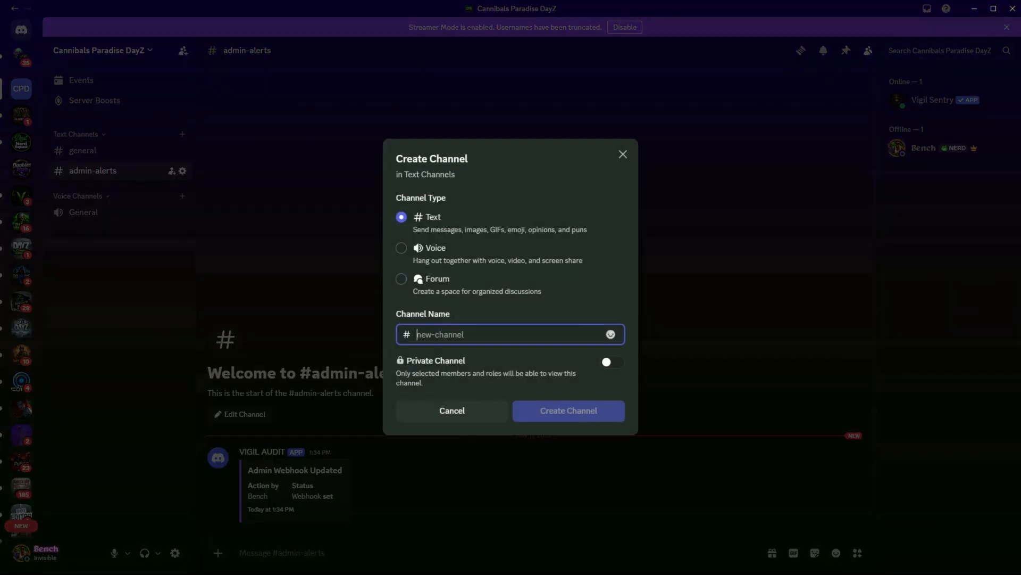
{"action": "type", "text": "bana"}
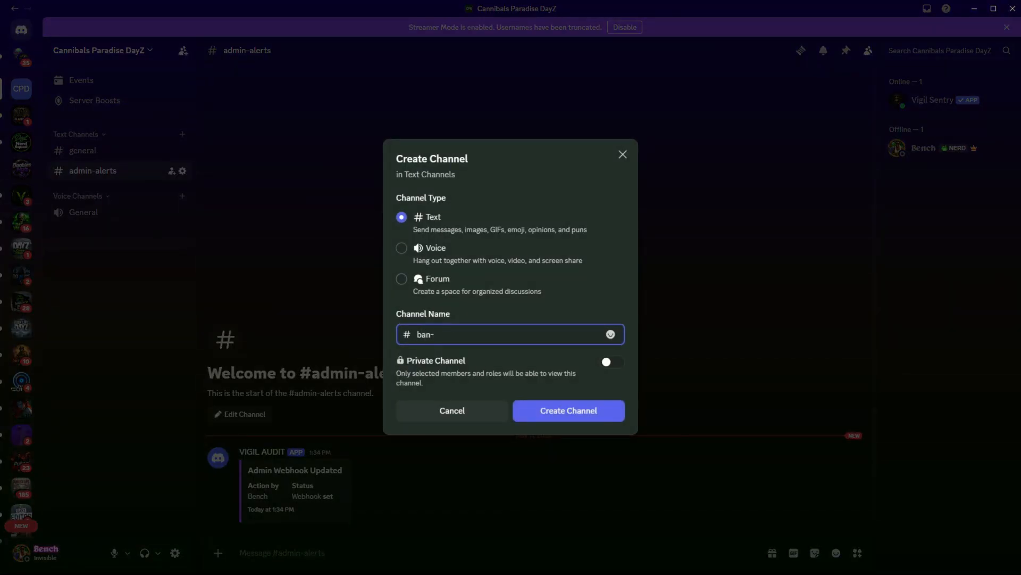
{"action": "type", "text": "notifications"}
{"action": "key", "text": "Return"}
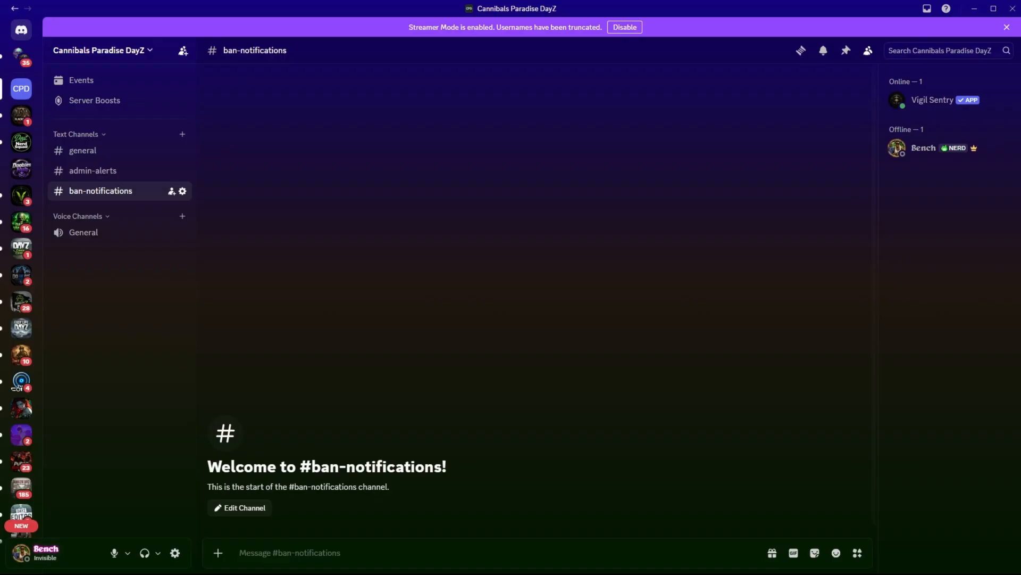
Create a webhook for the ban-notifications channel, name it Vigil and save the change.
{"action": "left_click", "coordinate": [183, 191]}
{"action": "left_click", "coordinate": [282, 114]}
{"action": "left_click", "coordinate": [699, 150]}
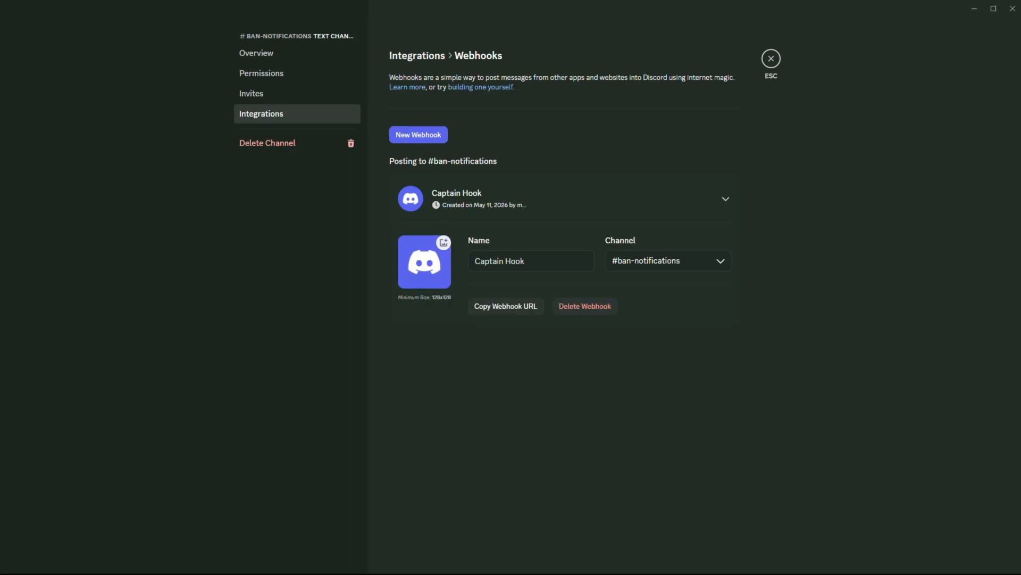
{"action": "left_click_drag", "start_coordinate": [537, 261], "coordinate": [441, 263]}
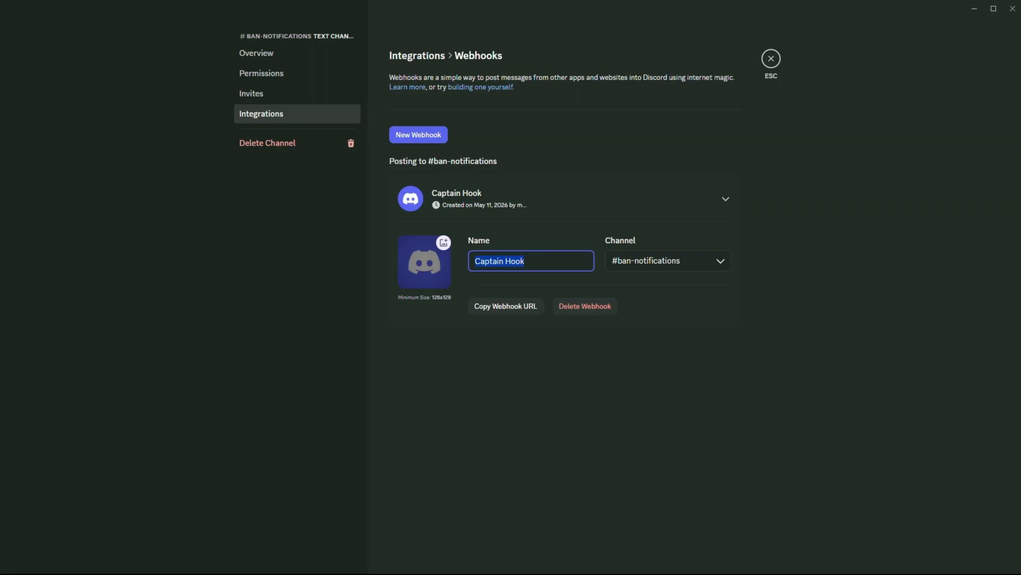
{"action": "type", "text": "Vigil"}
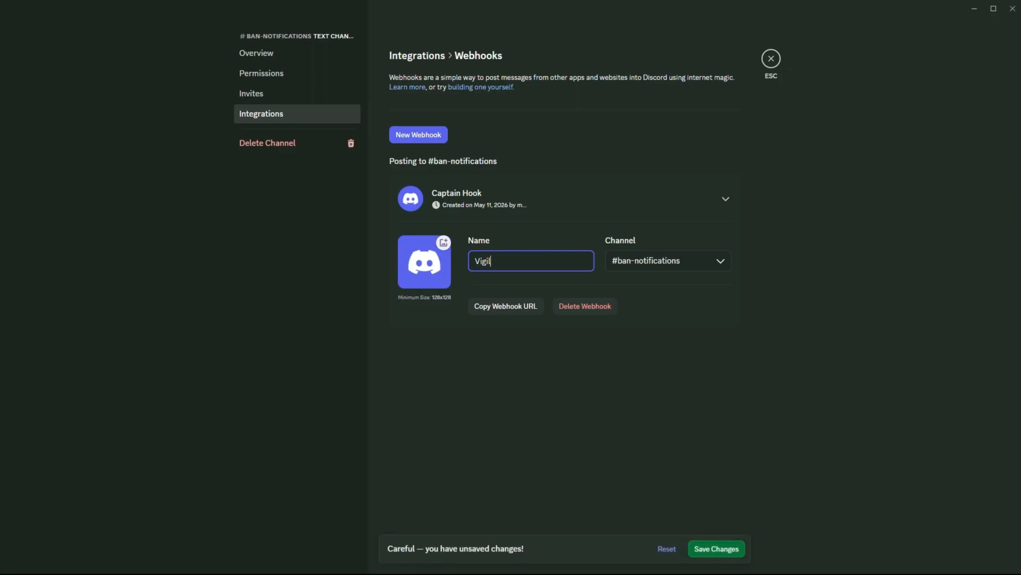
{"action": "left_click", "coordinate": [717, 548]}
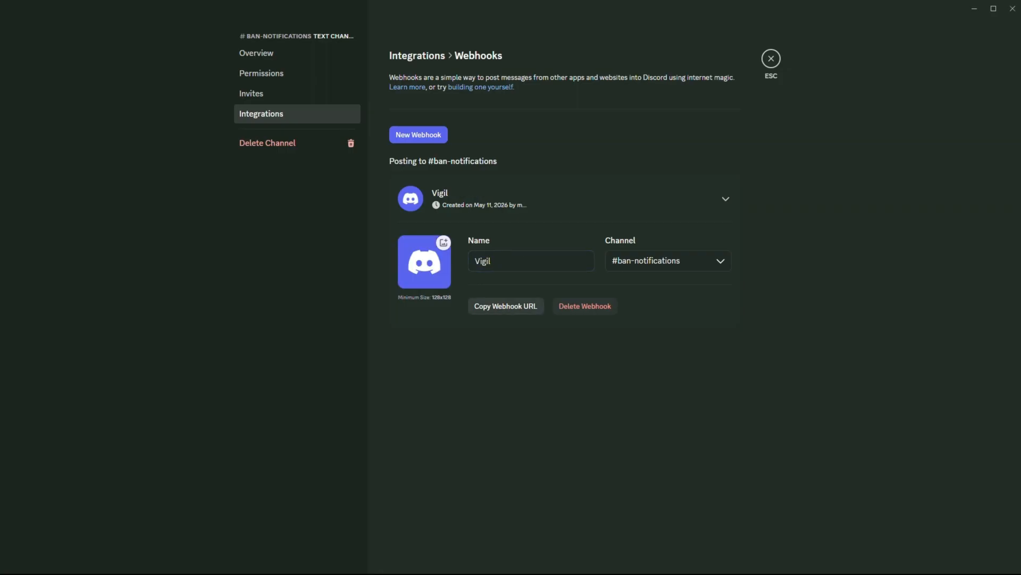
Copy the ban-notifications webhook URL, then paste it into the Ban Notifications webhook field in the Vigil settings and save.
{"action": "left_click", "coordinate": [506, 306]}
{"action": "key", "text": "alt+Tab"}
{"action": "left_click", "coordinate": [578, 473]}
{"action": "key", "text": "ctrl+v"}
{"action": "left_click", "coordinate": [408, 503]}
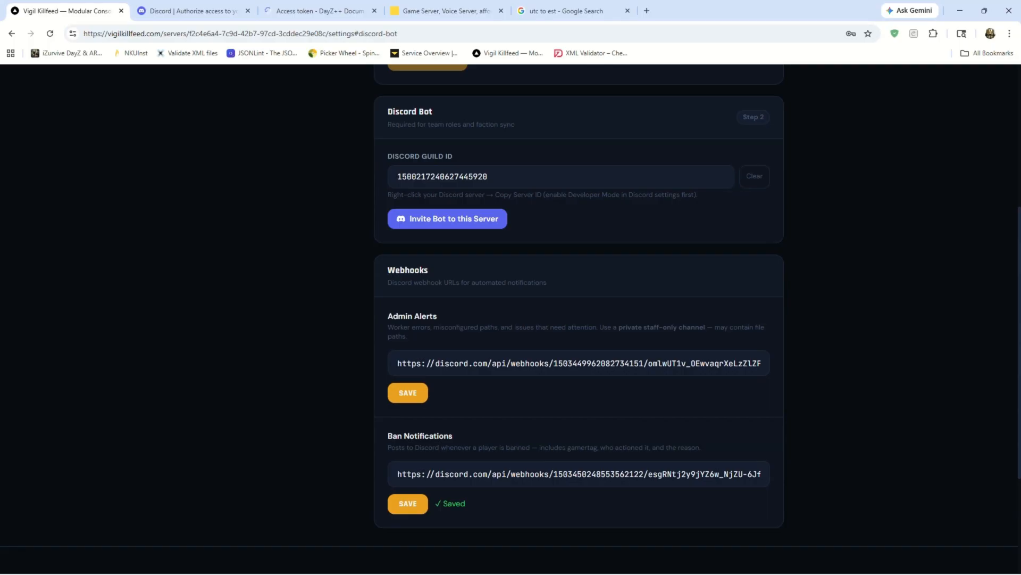
{"action": "scroll", "coordinate": [511, 319], "scroll_direction": "up", "scroll_amount": 5}
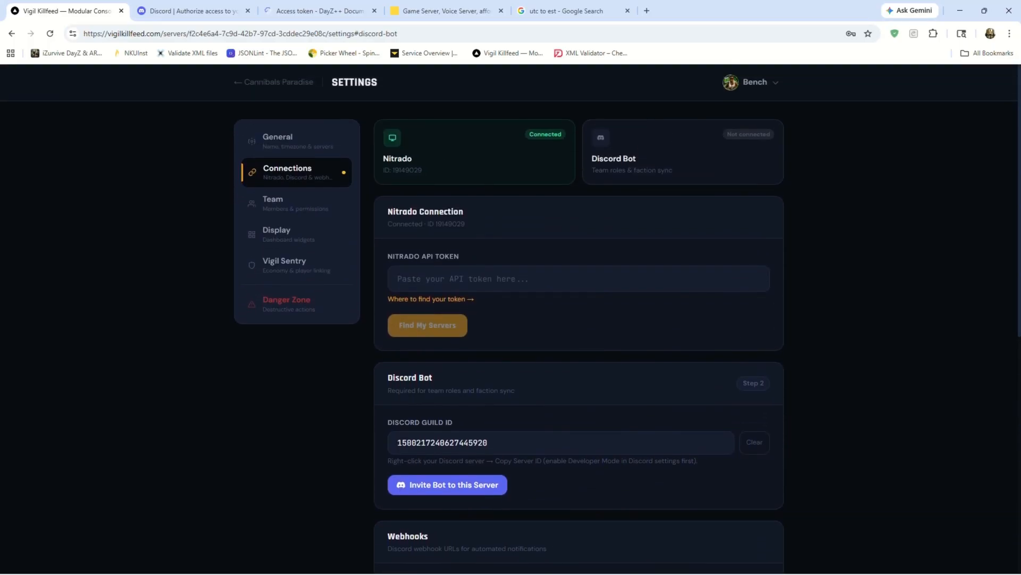
{"action": "scroll", "coordinate": [510, 319], "scroll_direction": "down", "scroll_amount": 6}
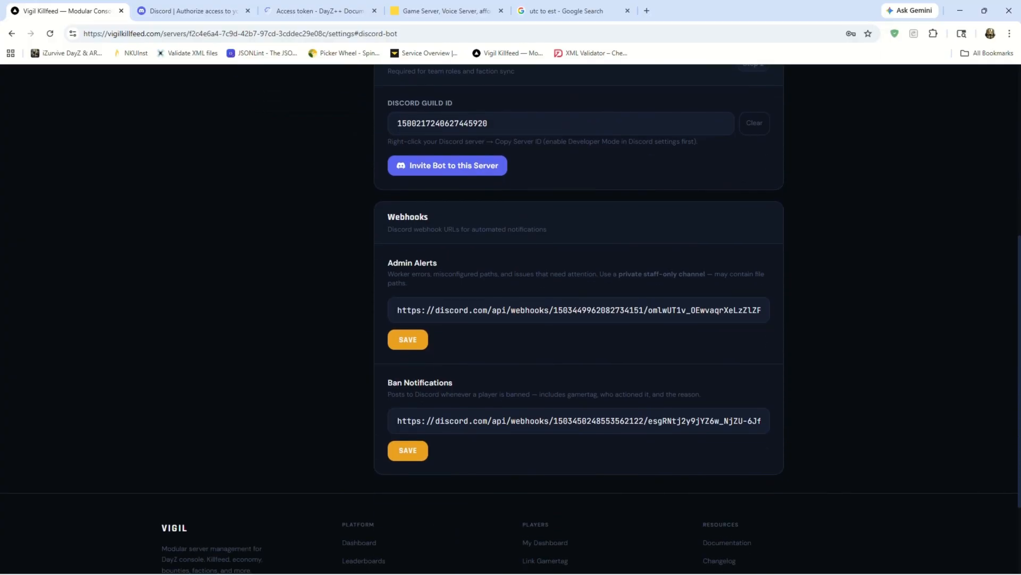
{"action": "scroll", "coordinate": [511, 319], "scroll_direction": "up", "scroll_amount": 1}
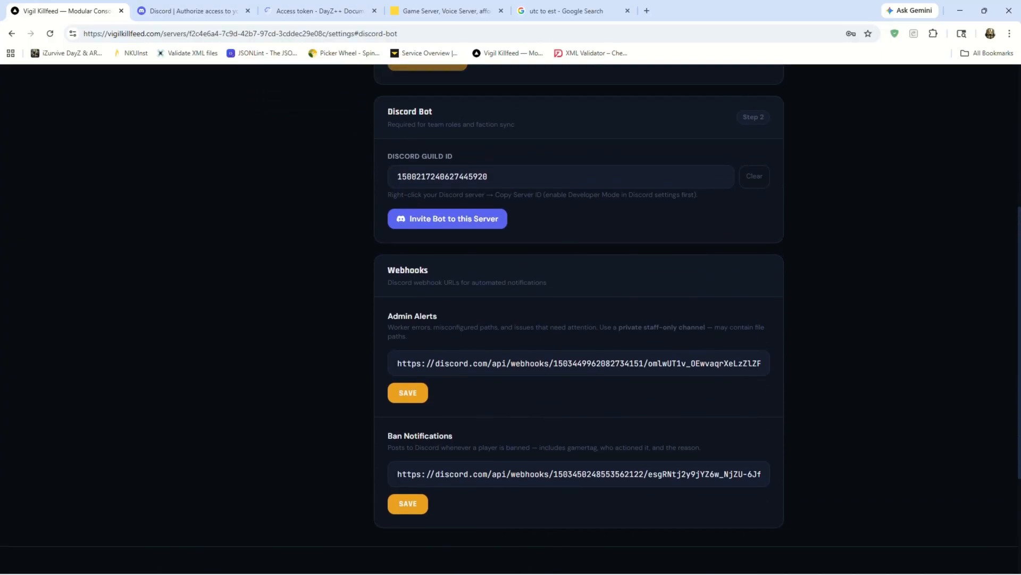
{"action": "scroll", "coordinate": [511, 320], "scroll_direction": "down", "scroll_amount": 3}
{"action": "triple_click", "coordinate": [578, 315]}
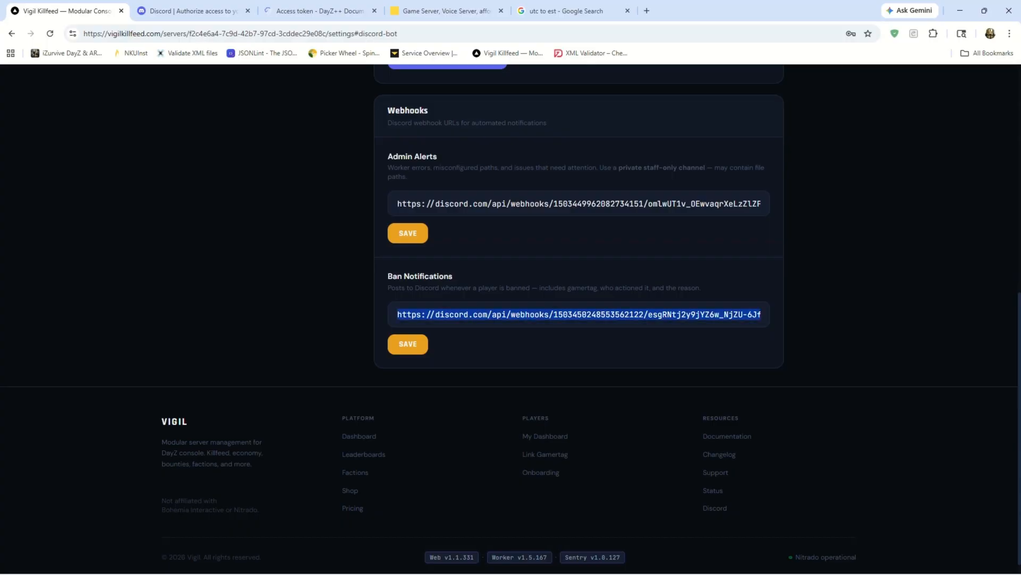
{"action": "left_click", "coordinate": [579, 314]}
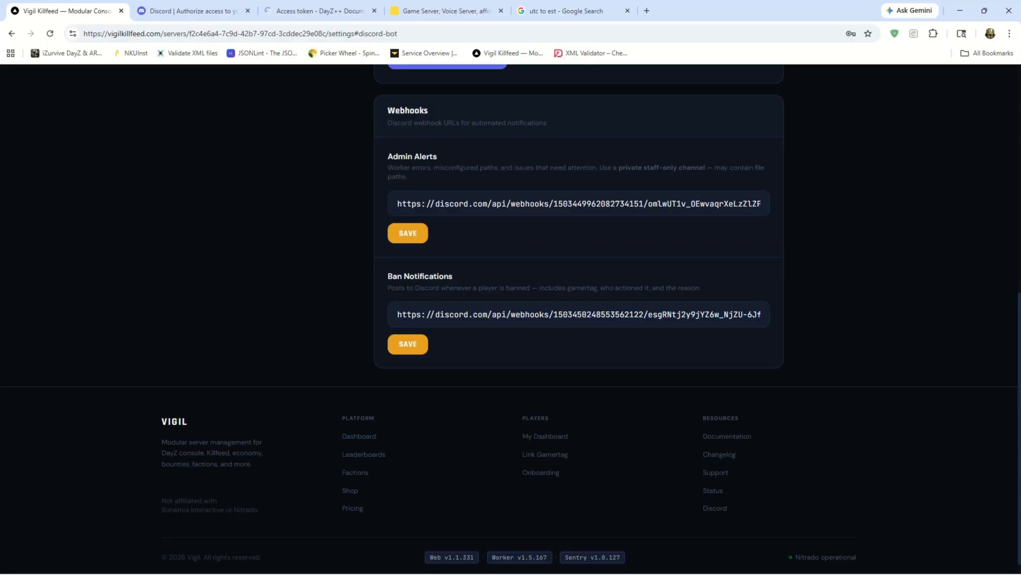
Leave the settings for the Cannibals Paradise dashboard, then open the module setup page and look through the available modules.
{"action": "mouse_move", "coordinate": [641, 573]}
{"action": "scroll", "coordinate": [511, 319], "scroll_direction": "up", "scroll_amount": 7}
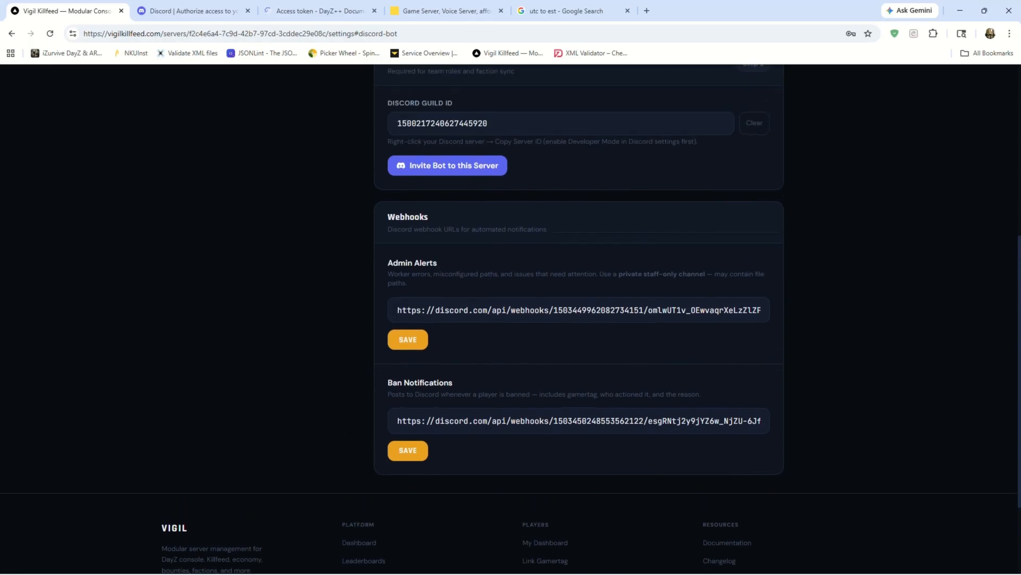
{"action": "scroll", "coordinate": [510, 319], "scroll_direction": "up", "scroll_amount": 1}
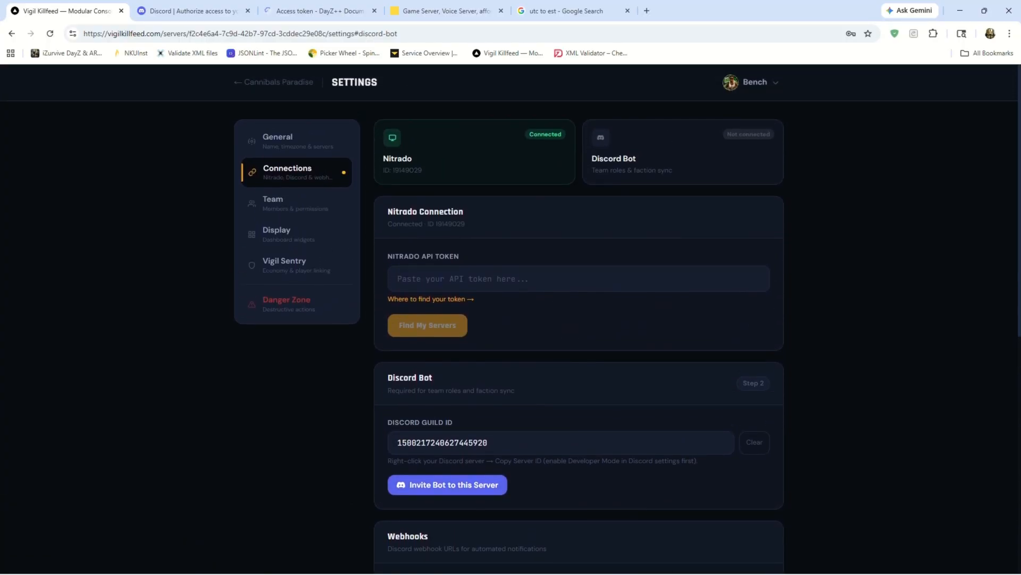
{"action": "left_click", "coordinate": [264, 82]}
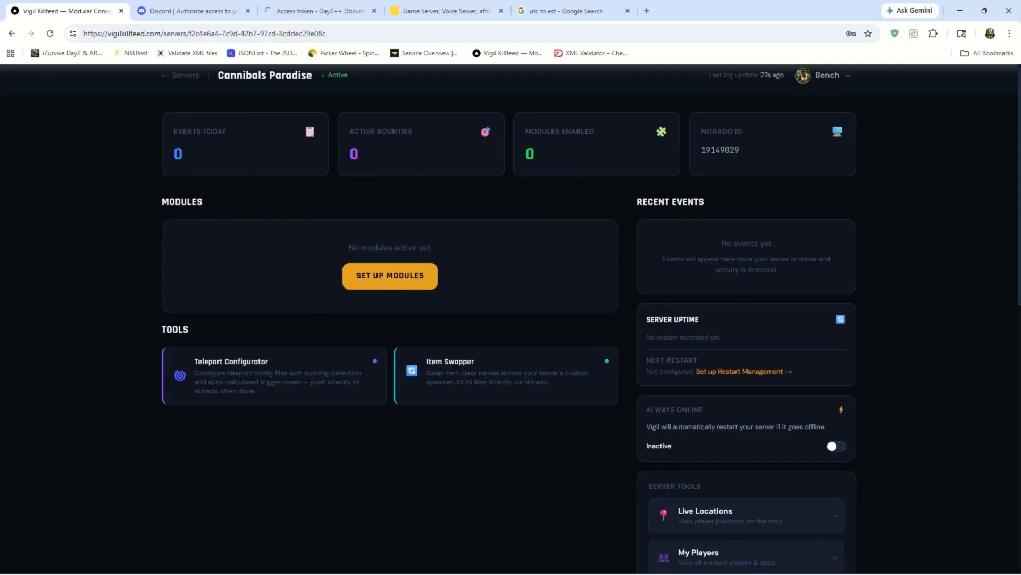
{"action": "scroll", "coordinate": [390, 266], "scroll_direction": "down", "scroll_amount": 1}
{"action": "left_click", "coordinate": [390, 233]}
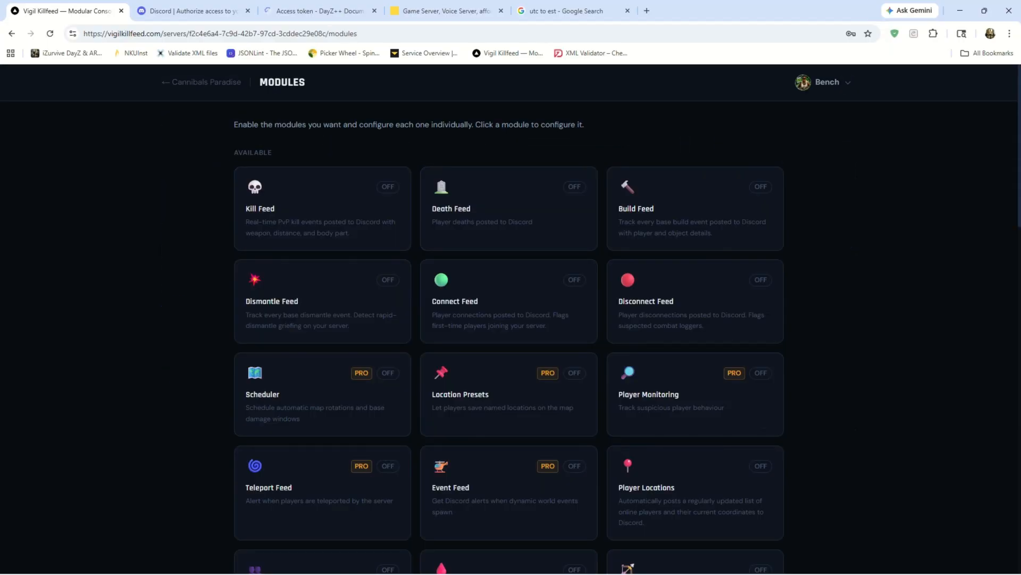
{"action": "scroll", "coordinate": [511, 319], "scroll_direction": "down", "scroll_amount": 2}
{"action": "scroll", "coordinate": [511, 319], "scroll_direction": "down", "scroll_amount": 2}
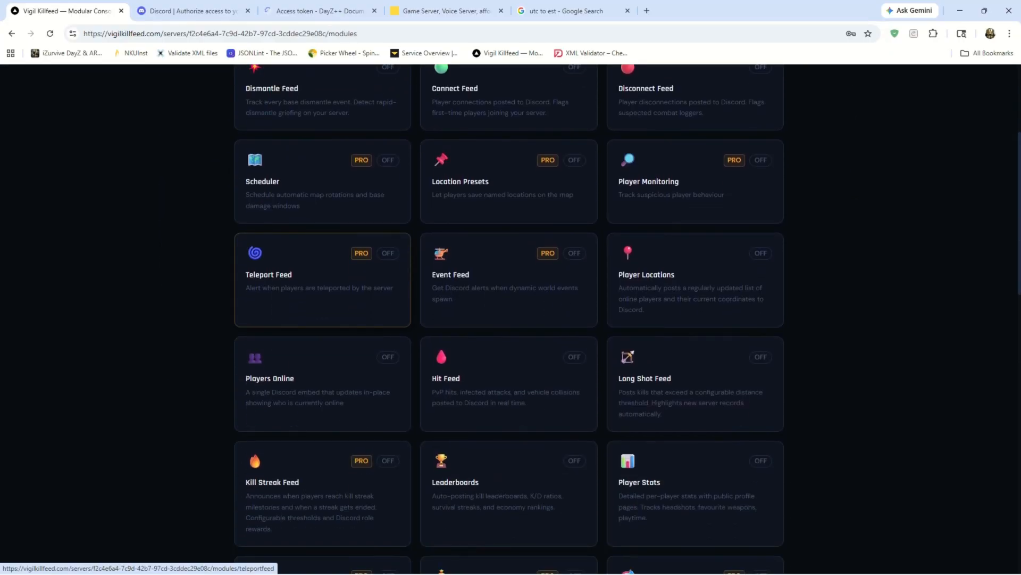
Return from the modules page to the Cannibals Paradise dashboard and look over its overview and server tools.
{"action": "scroll", "coordinate": [511, 319], "scroll_direction": "up", "scroll_amount": 4}
{"action": "left_click", "coordinate": [206, 81]}
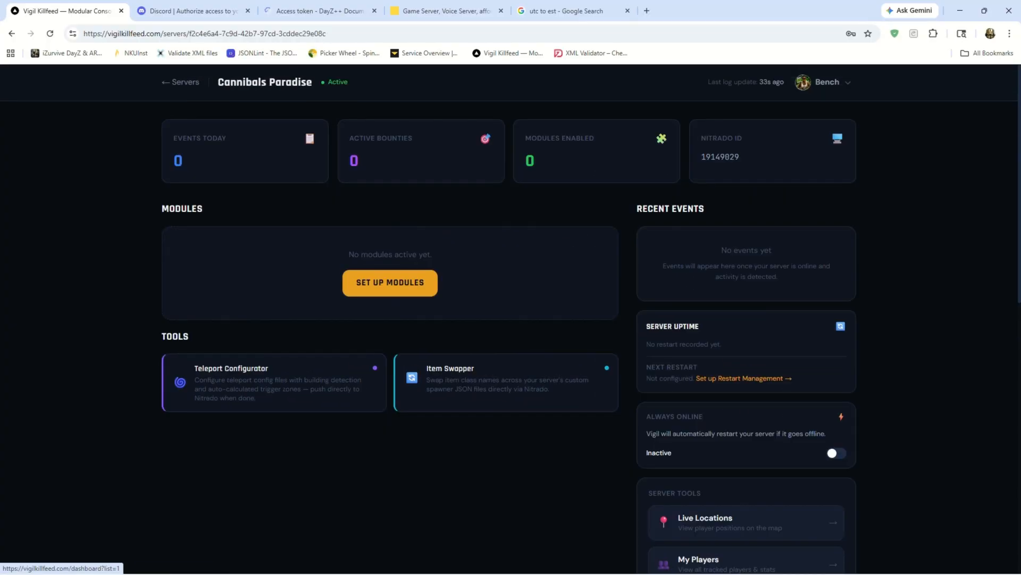
{"action": "scroll", "coordinate": [511, 319], "scroll_direction": "down", "scroll_amount": 2}
{"action": "scroll", "coordinate": [510, 319], "scroll_direction": "up", "scroll_amount": 1}
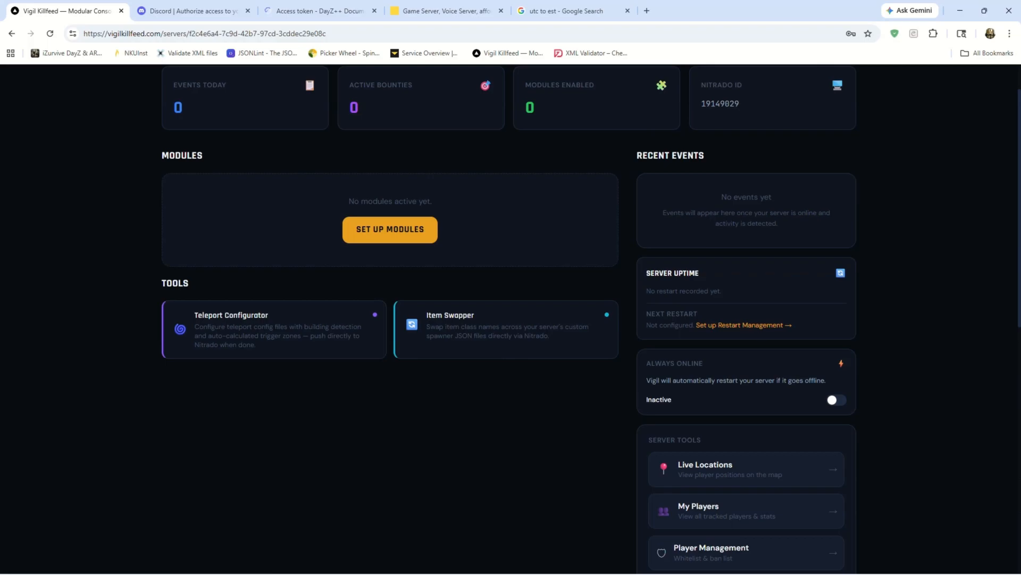
{"action": "mouse_move", "coordinate": [688, 573]}
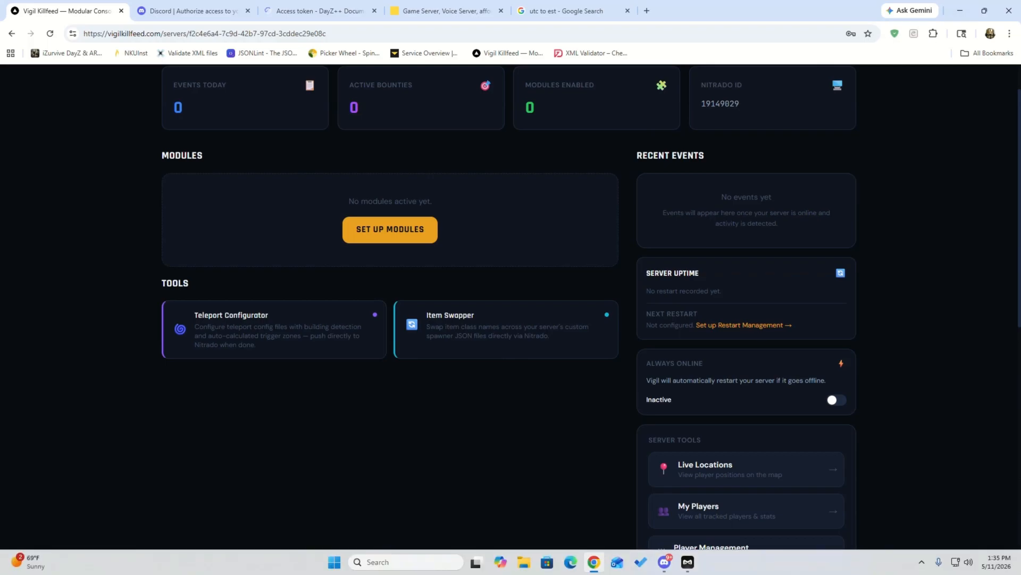